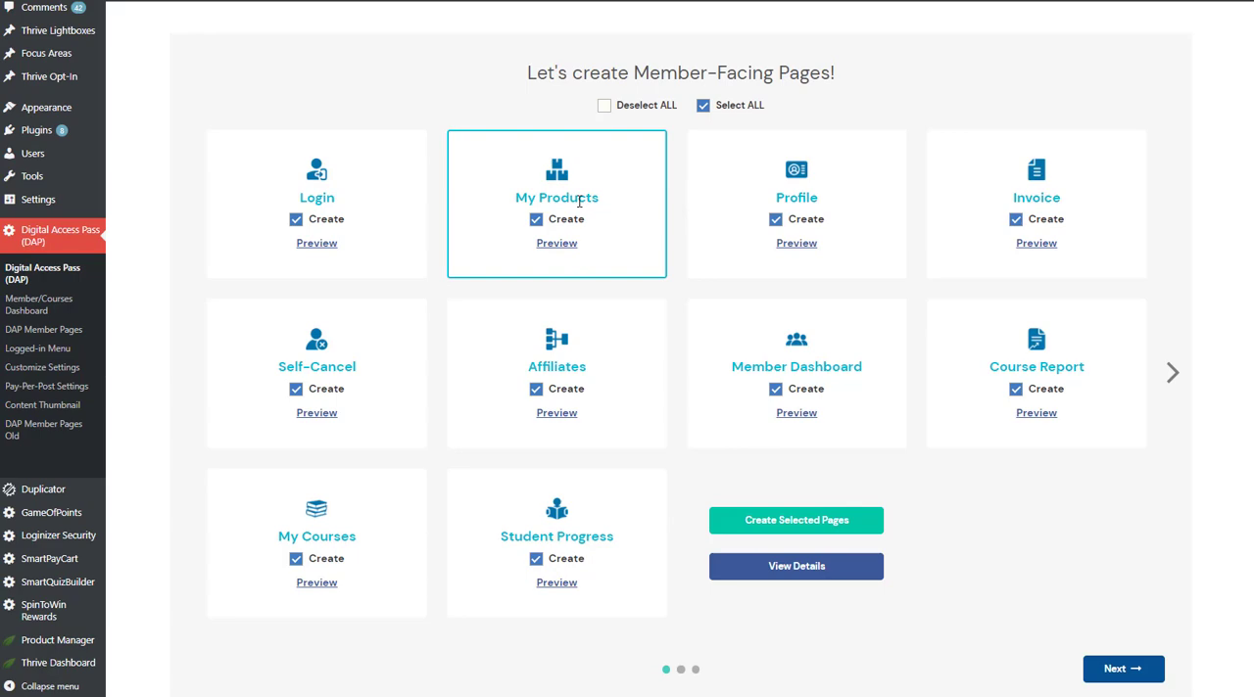
Preview the My Products and Profile member page designs, closing each preview.
click(553, 245)
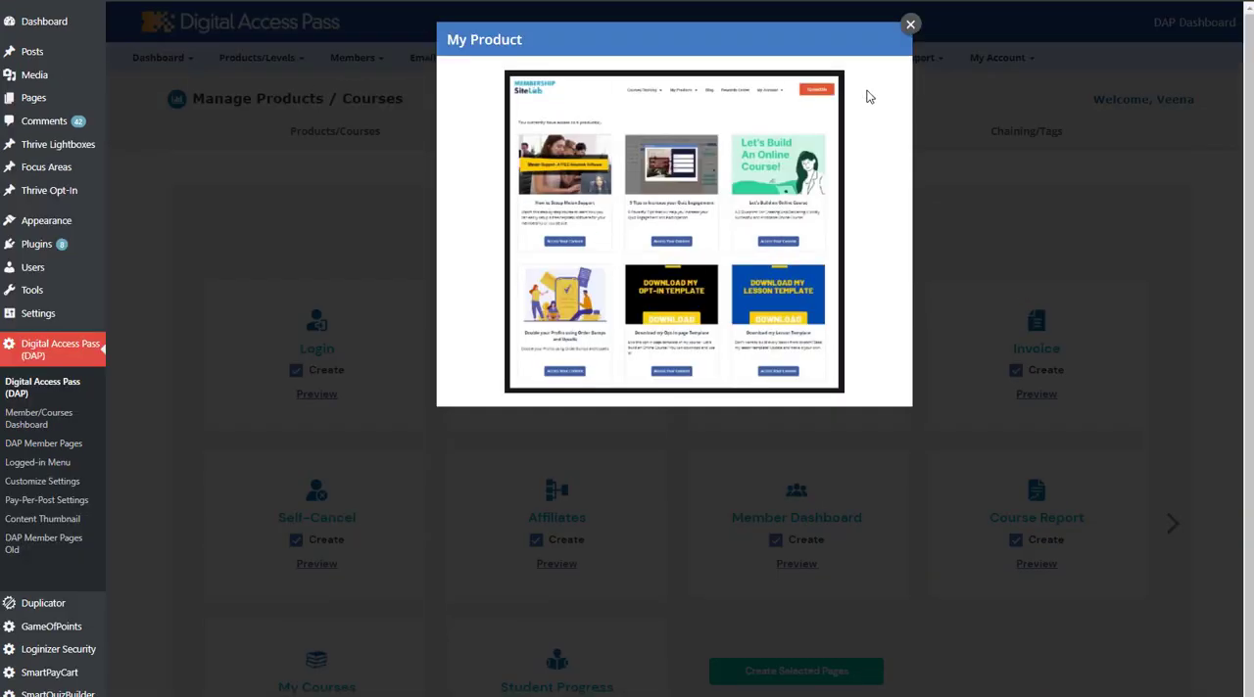
click(910, 24)
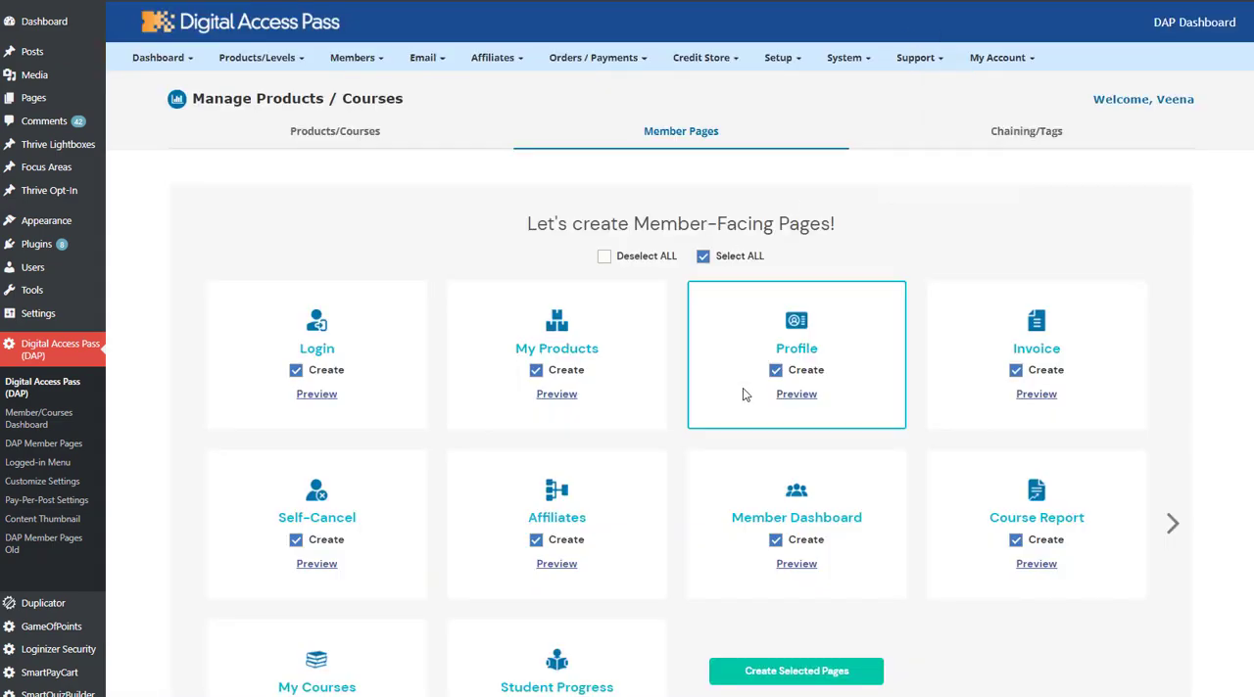
scroll(828, 382, down, 1)
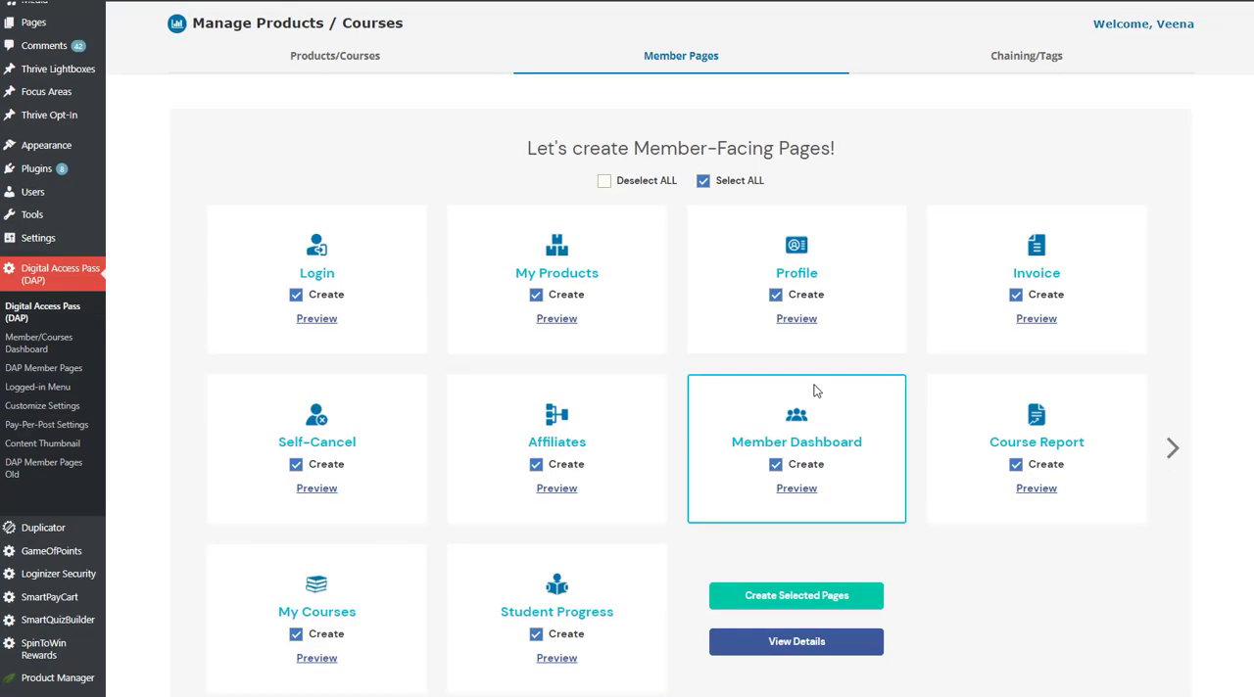
click(796, 319)
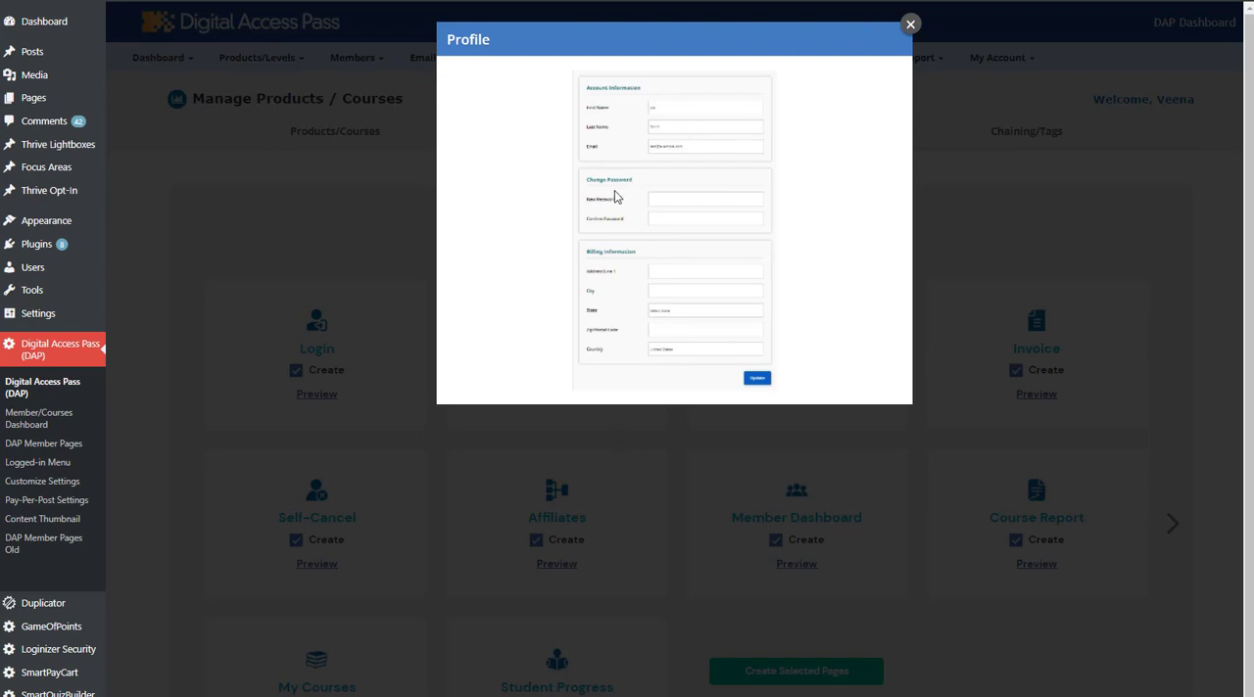
click(909, 25)
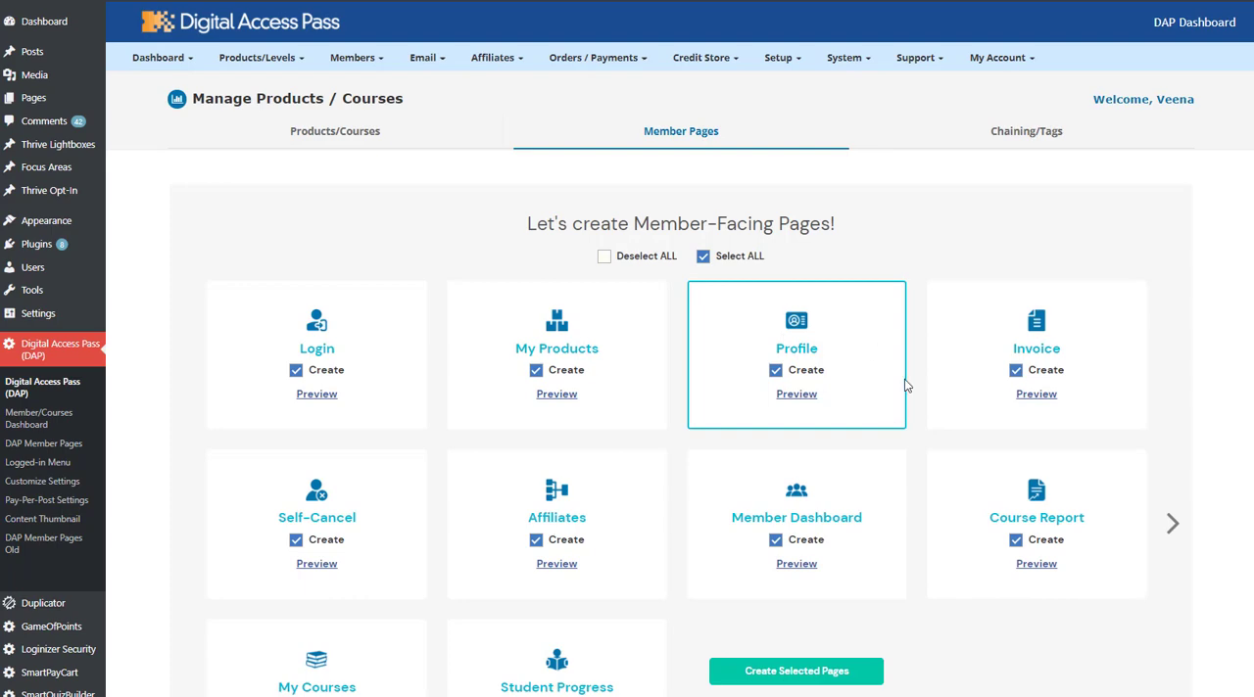
Preview the Invoice member page design and close the preview.
scroll(906, 385, down, 1)
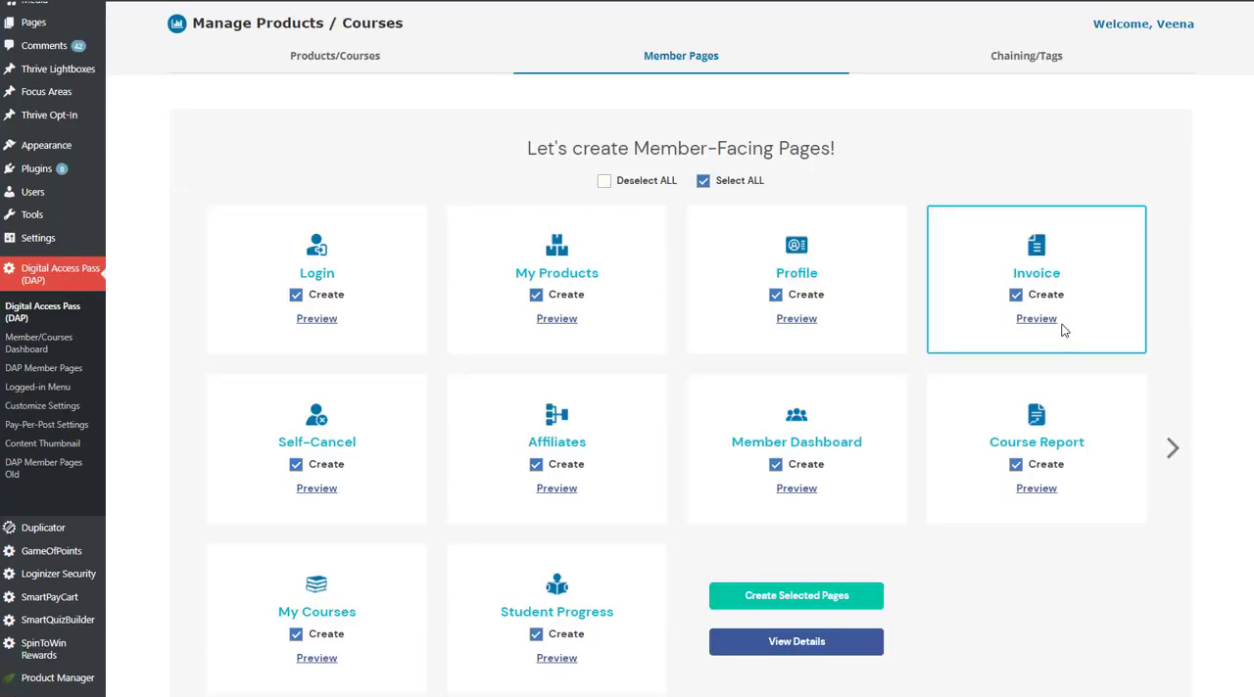
click(1036, 319)
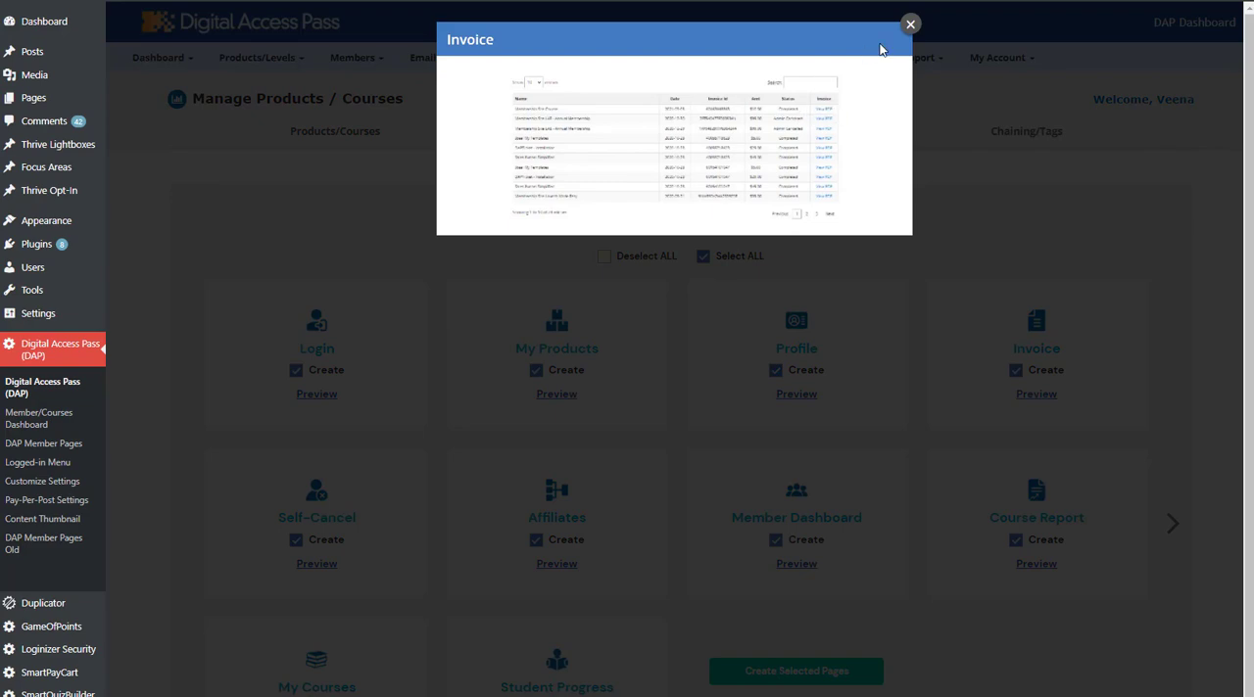
click(910, 24)
Preview the Member Dashboard page design, examining its layout, and close the preview.
scroll(641, 459, down, 2)
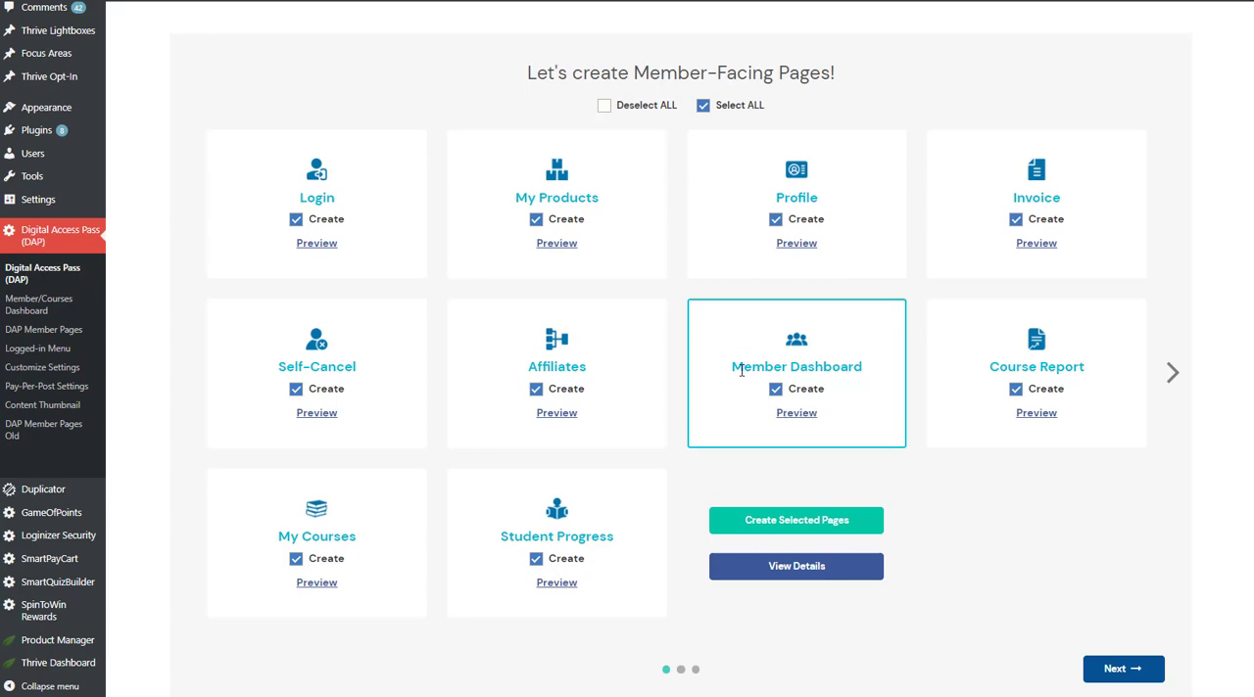
drag(733, 368, 813, 425)
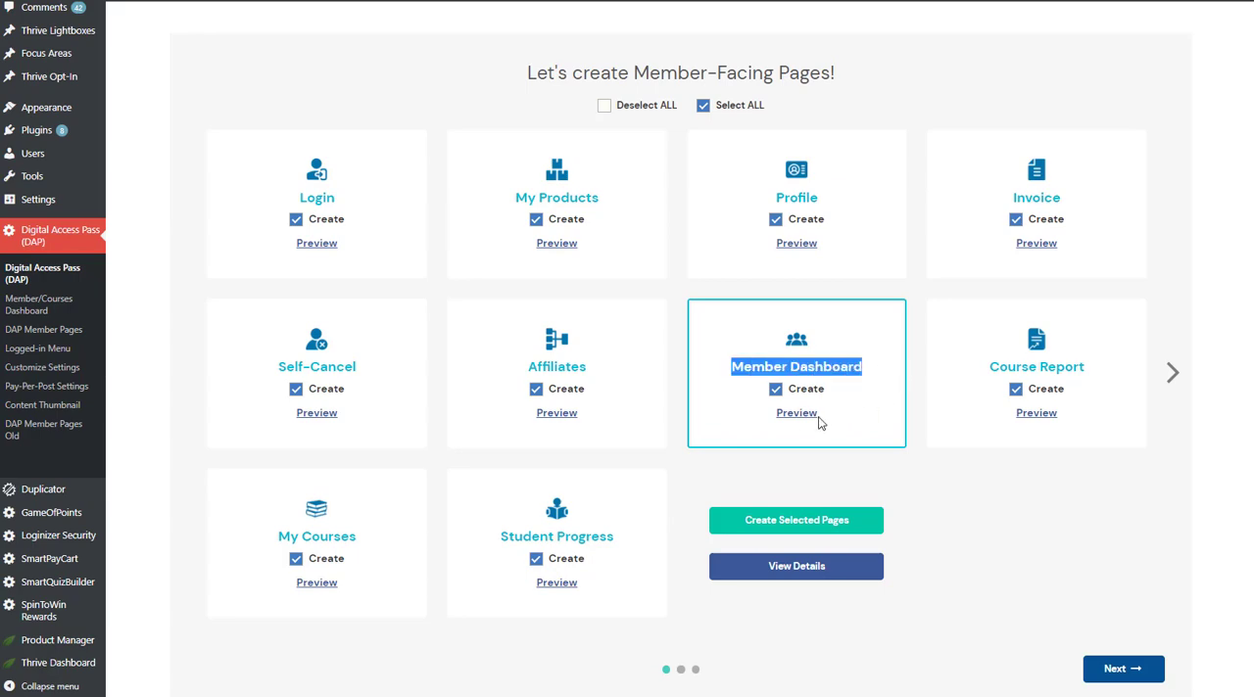
click(803, 420)
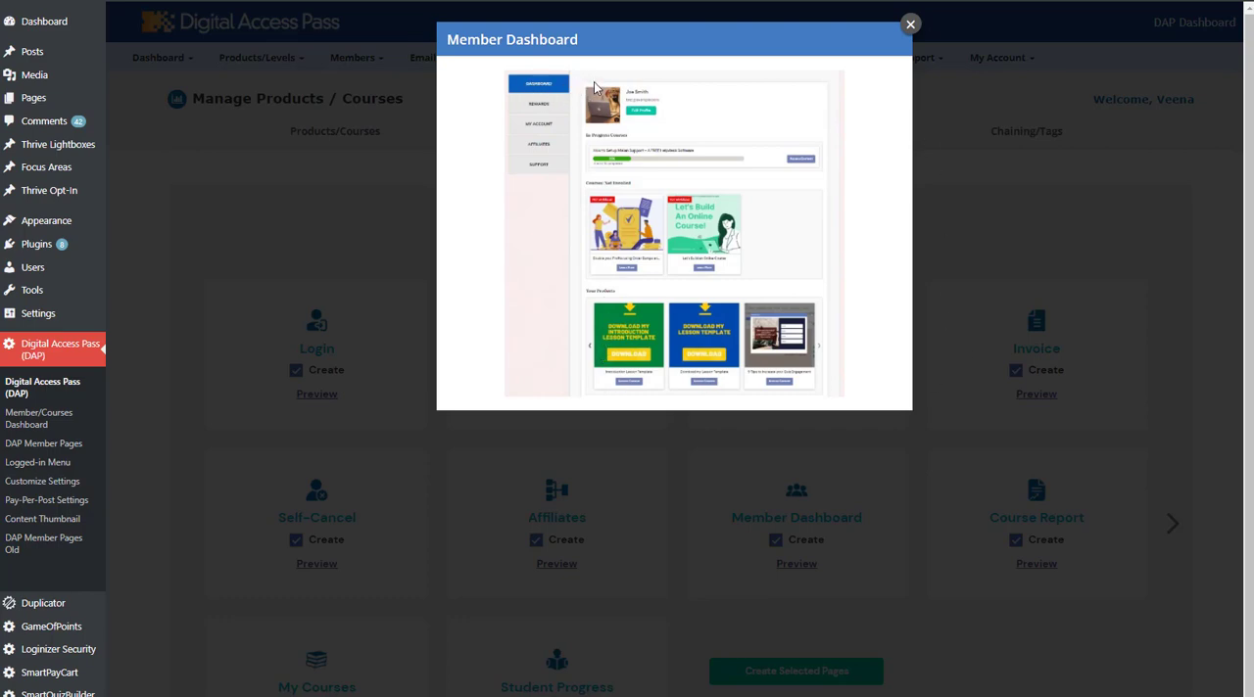
click(910, 25)
scroll(657, 468, down, 2)
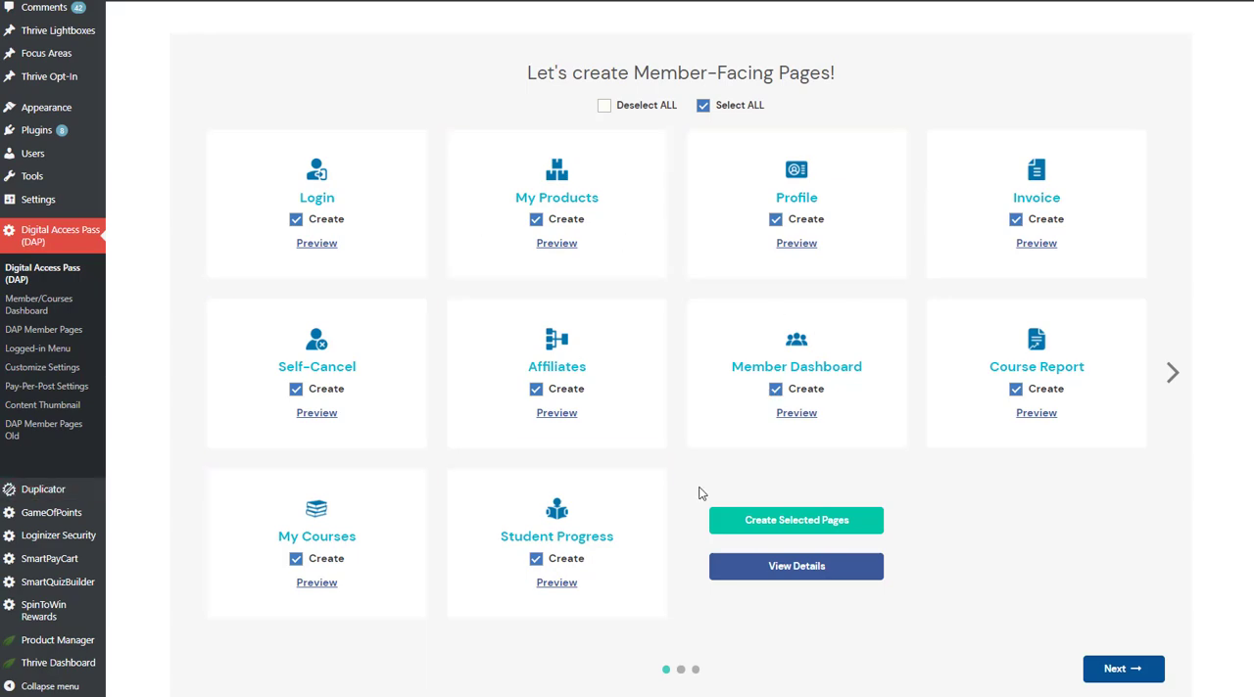
click(797, 412)
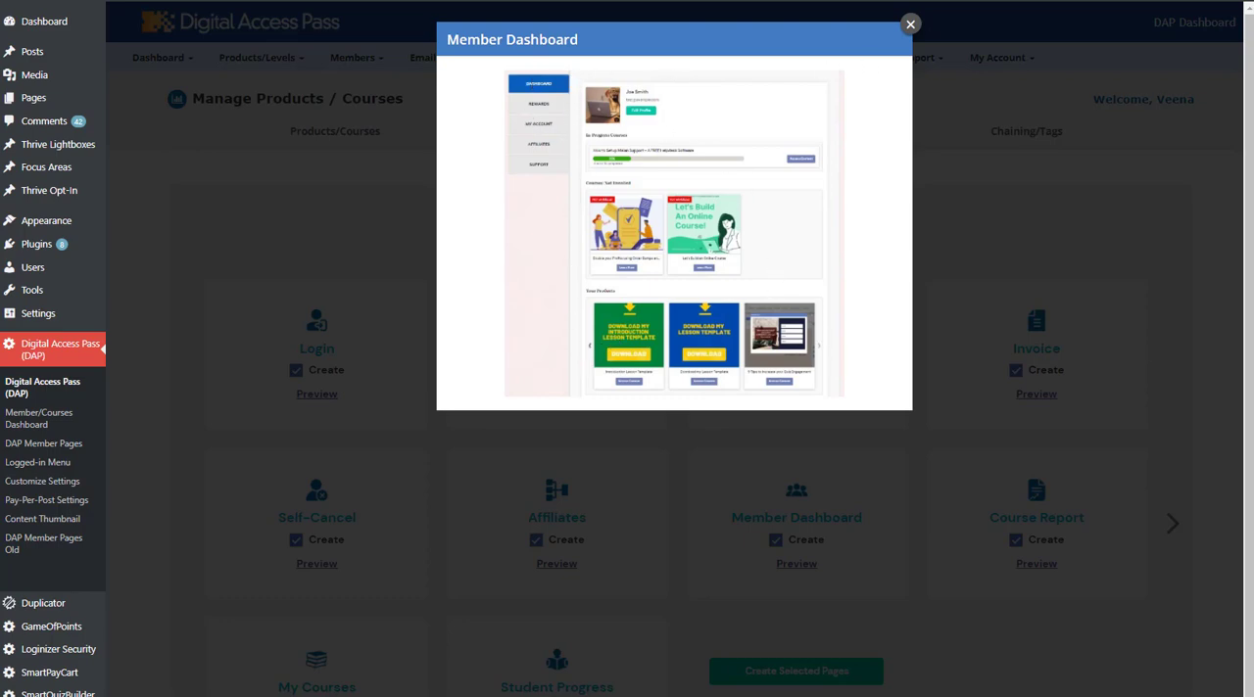
click(909, 24)
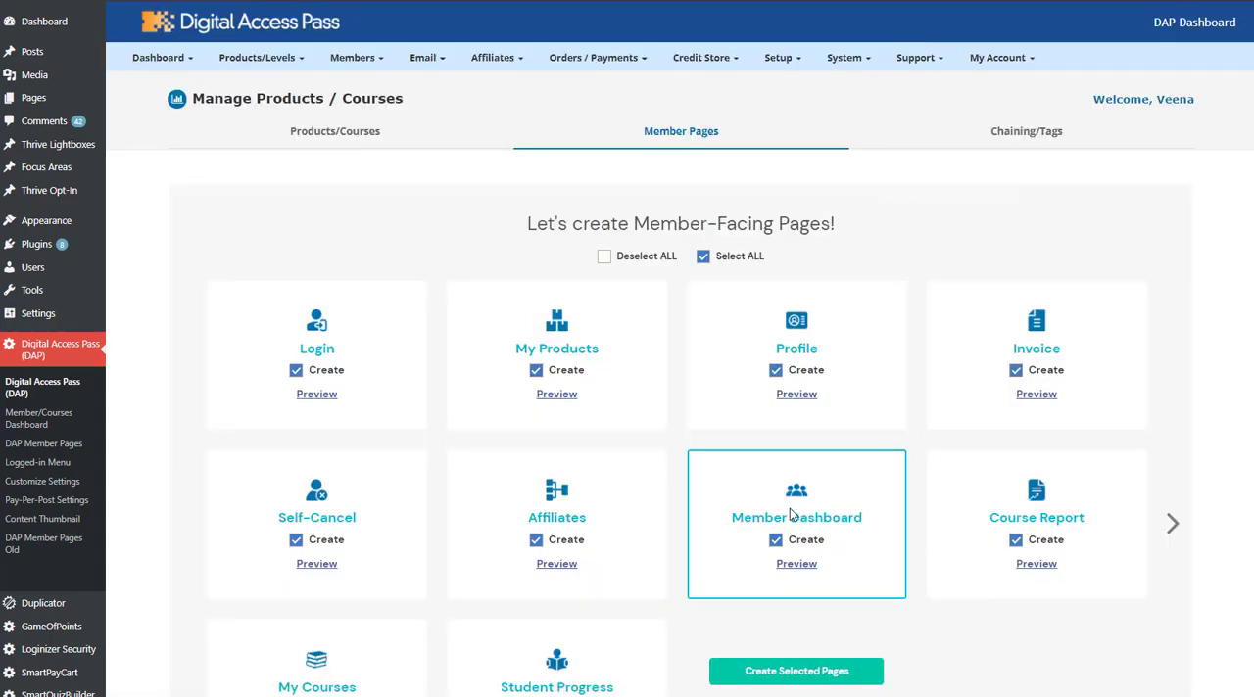
Preview the Course Report page design and close the preview.
scroll(793, 517, down, 2)
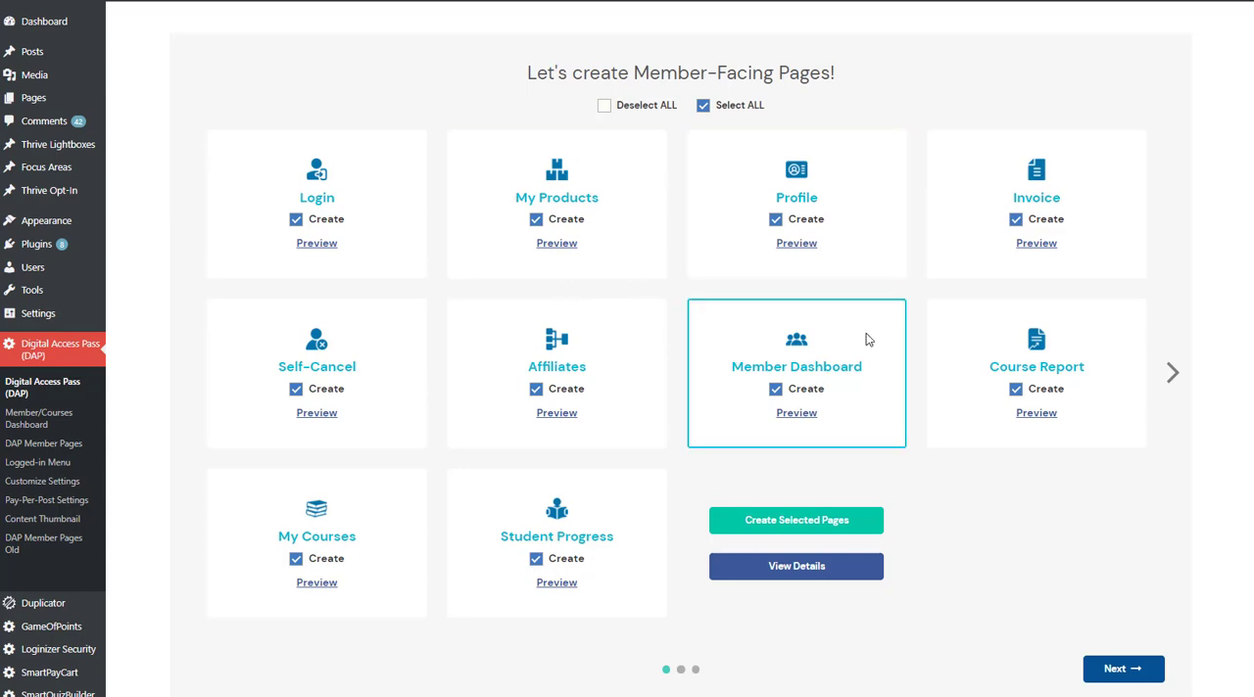
click(1037, 412)
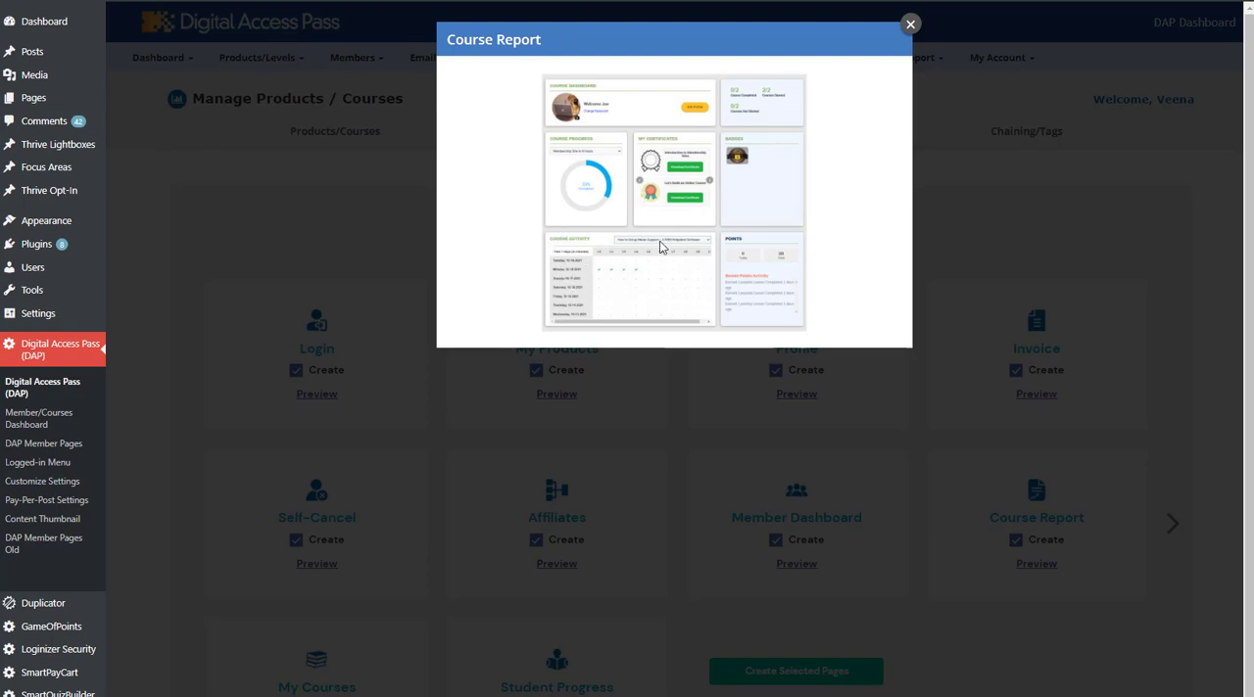
click(909, 24)
scroll(69, 515, down, 1)
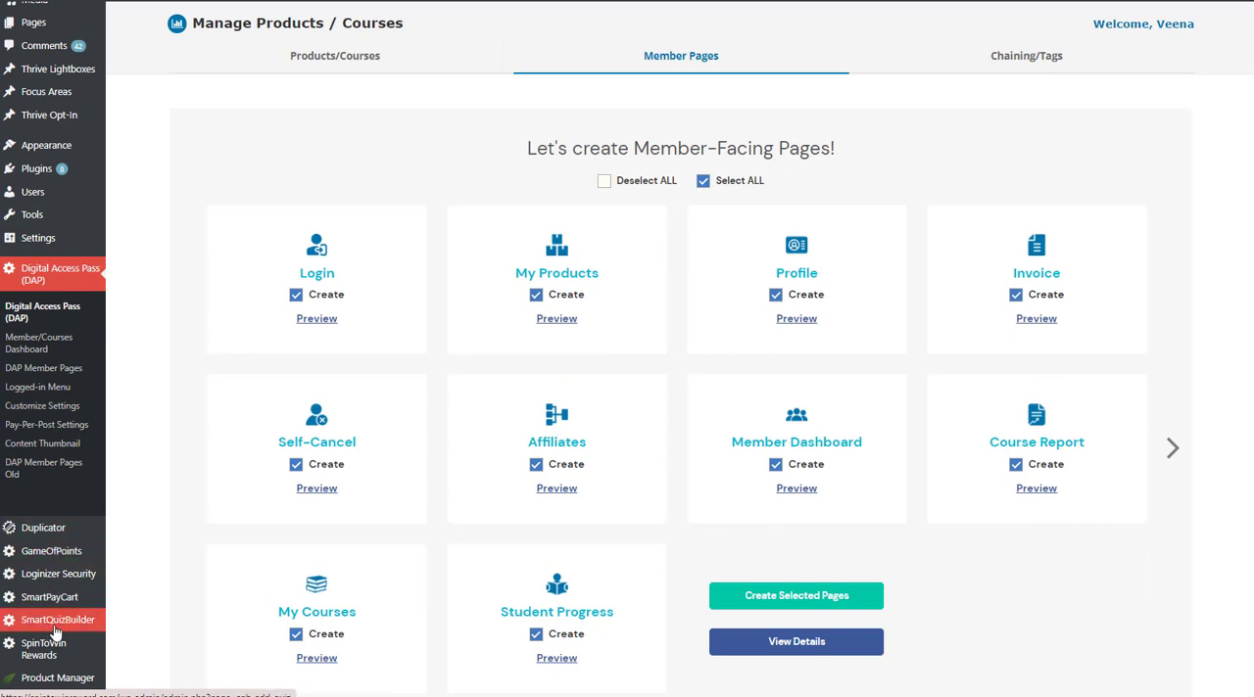
mouse_move(66, 558)
scroll(193, 315, up, 1)
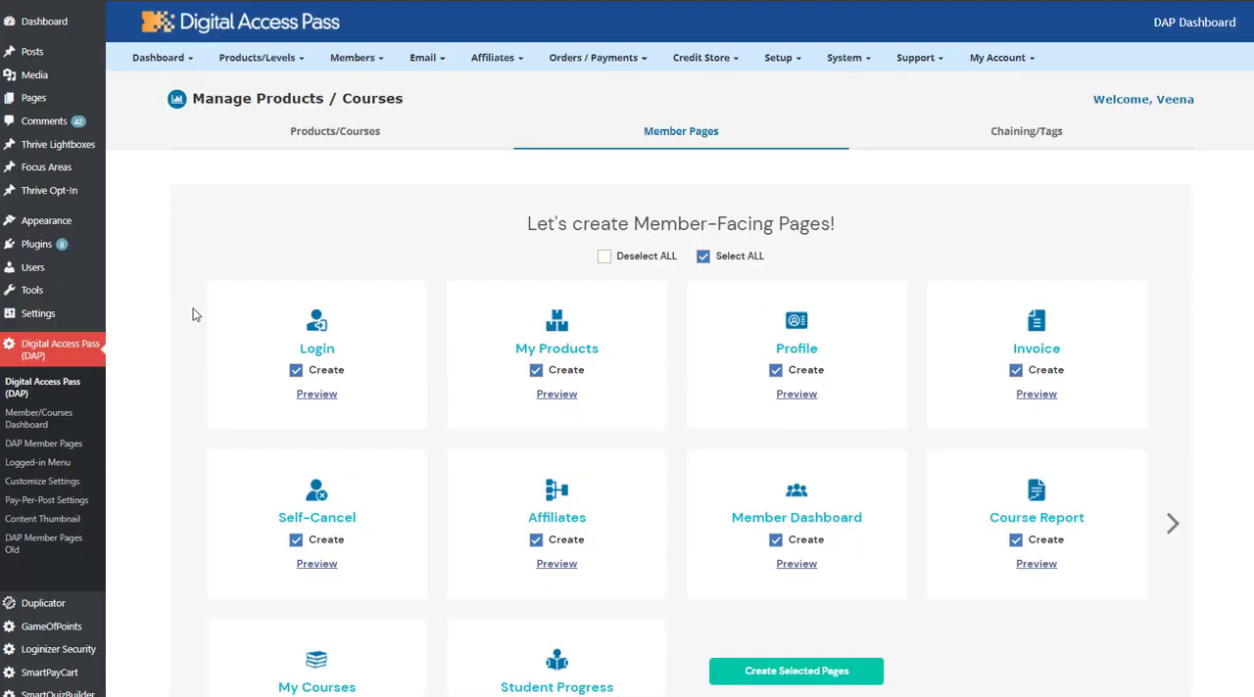
scroll(192, 310, down, 1)
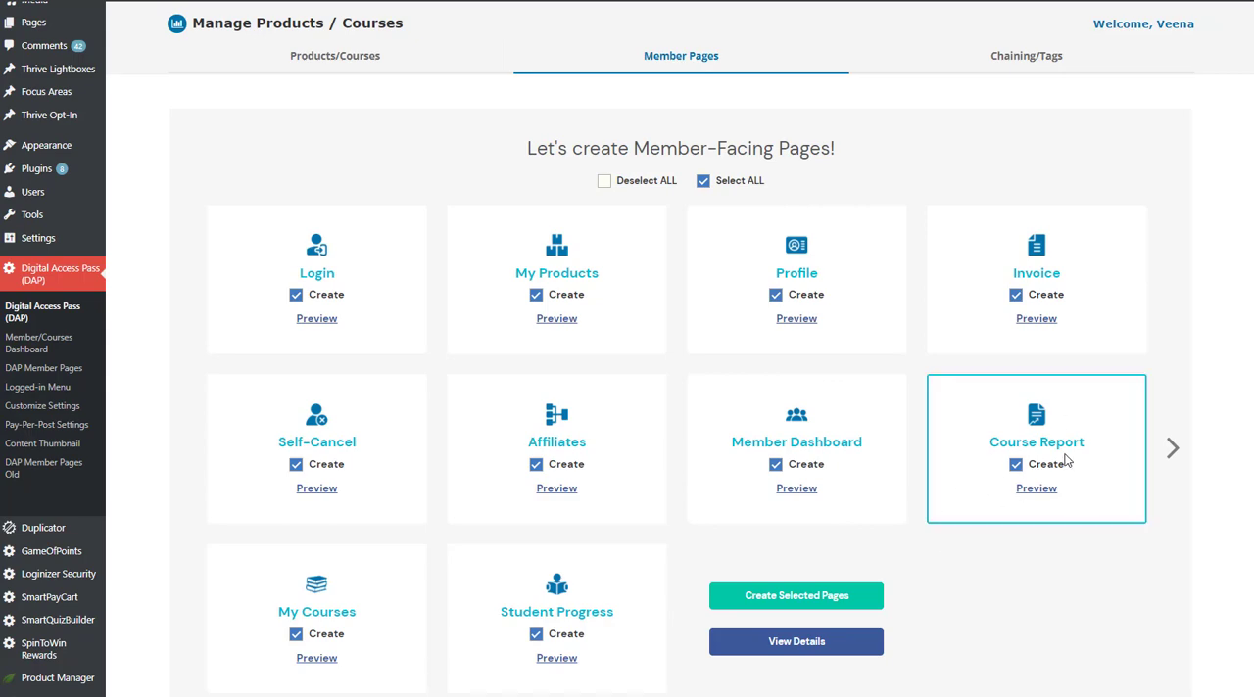
Preview the full My Courses page design and close the preview.
scroll(1065, 461, down, 1)
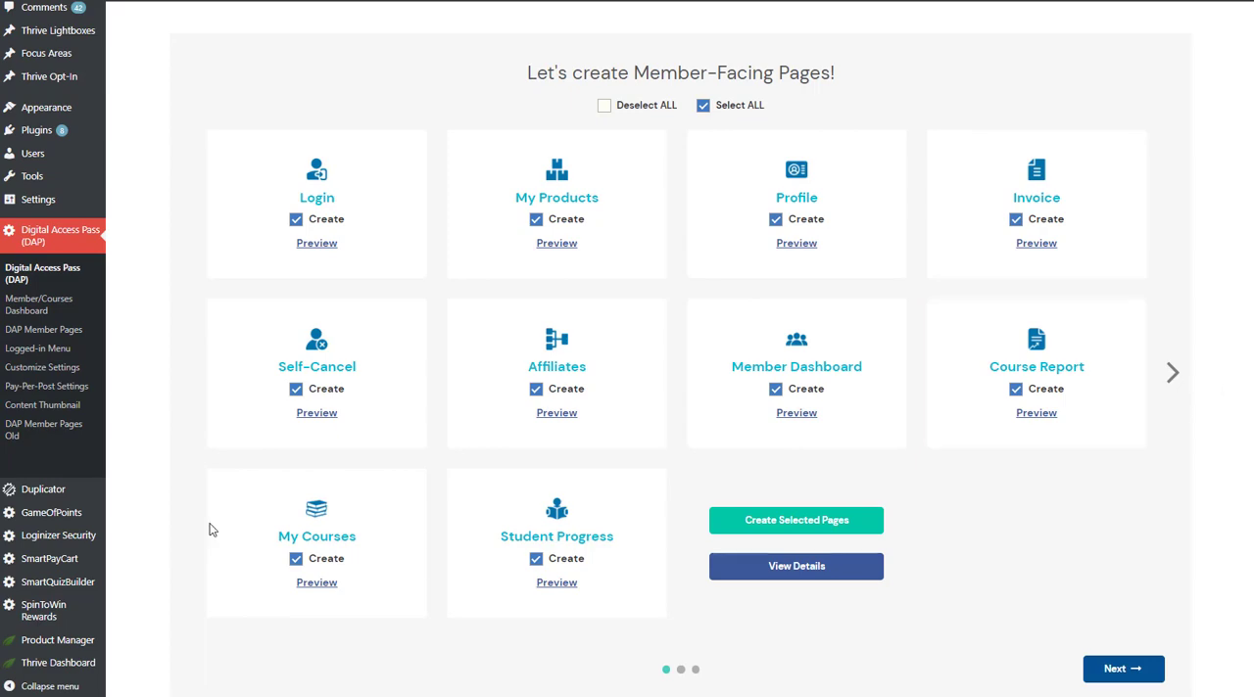
click(320, 584)
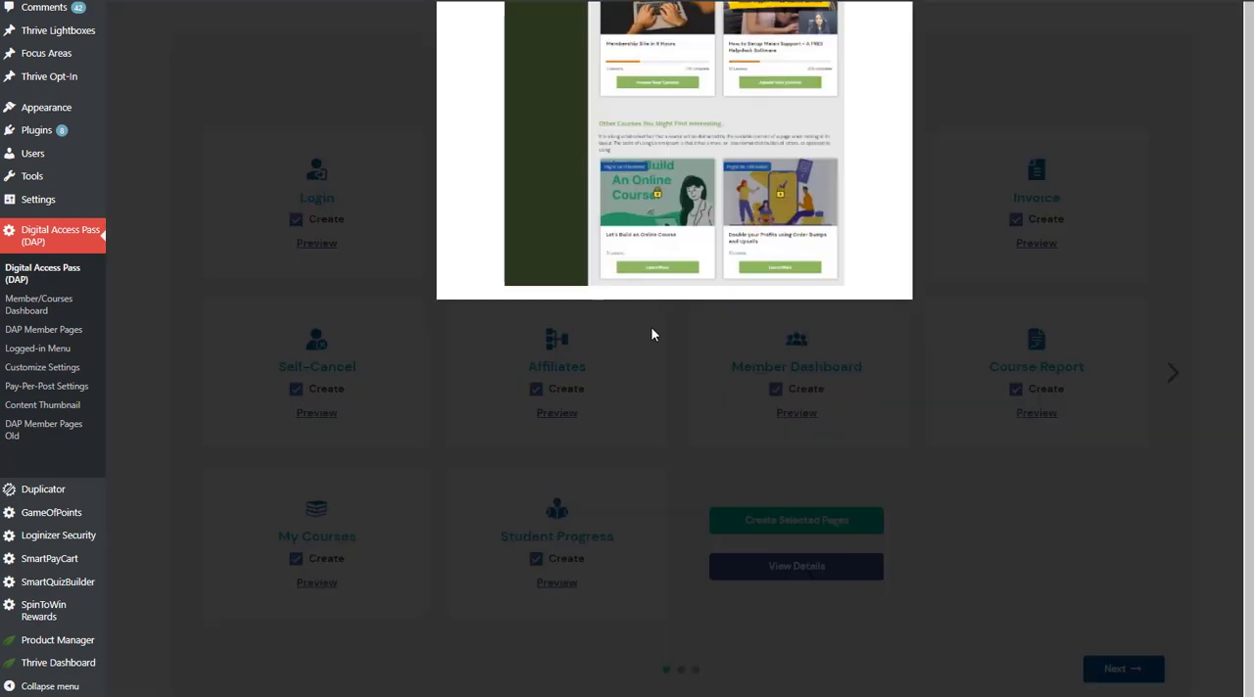
scroll(650, 334, up, 2)
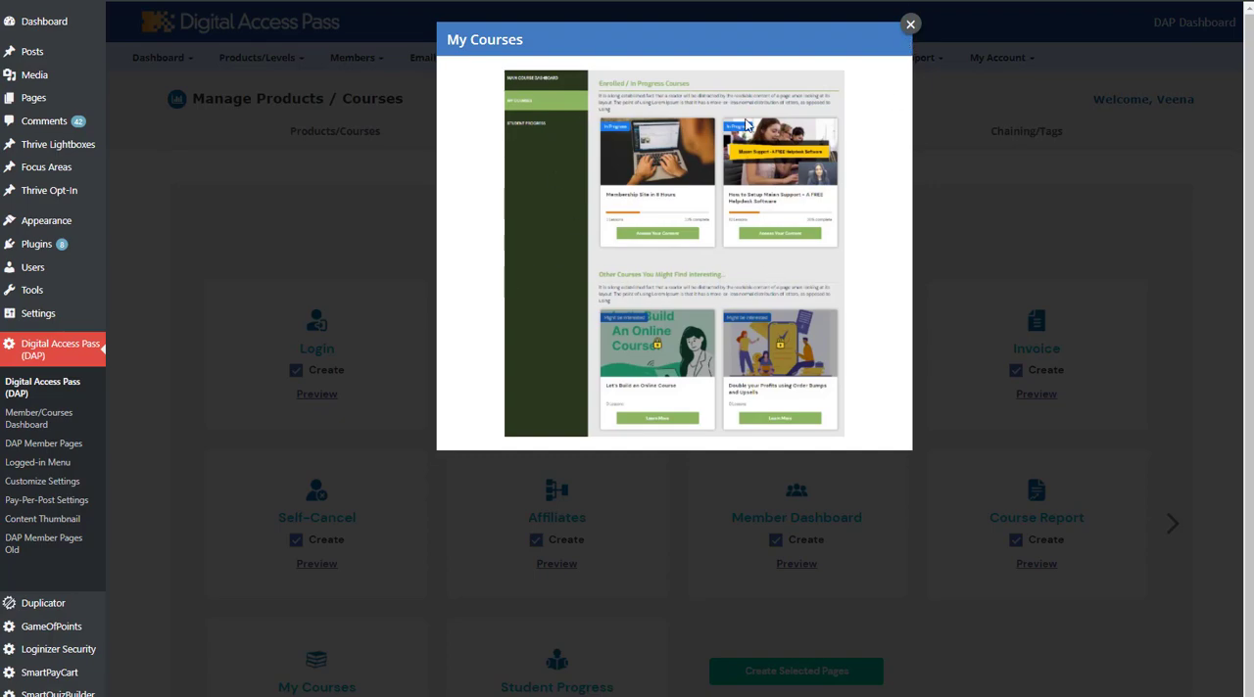
click(910, 27)
Preview the Student Progress page design and close the preview.
scroll(632, 507, down, 2)
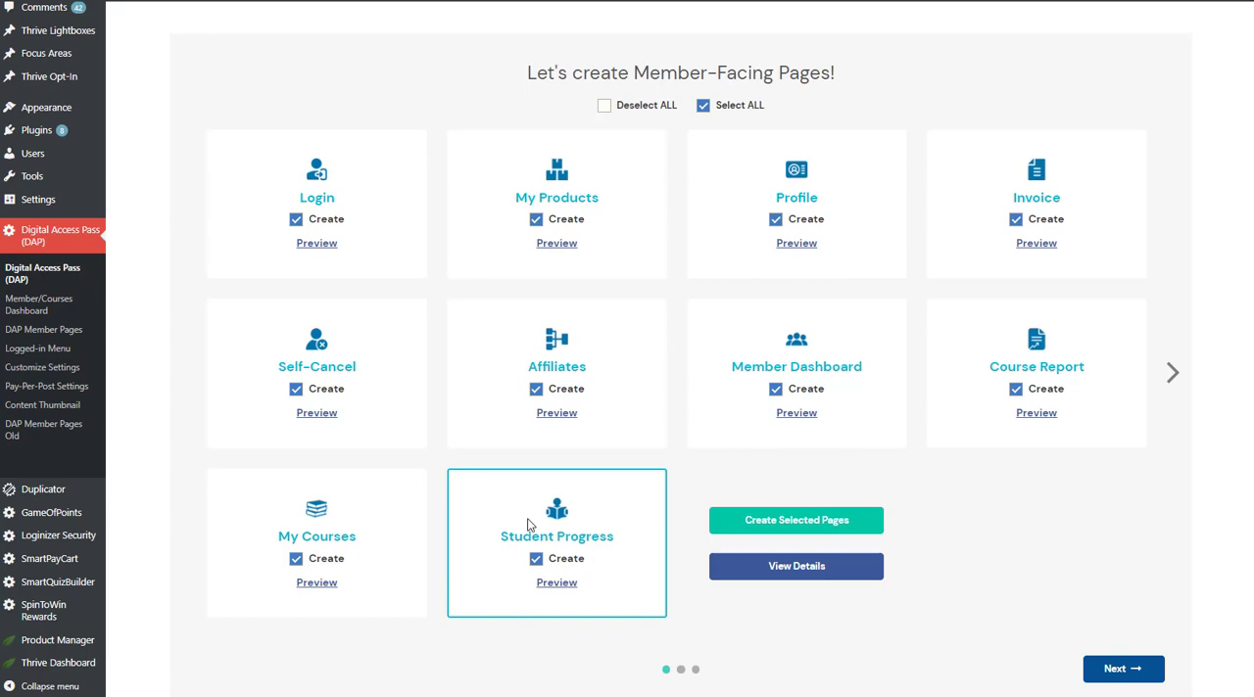
click(559, 584)
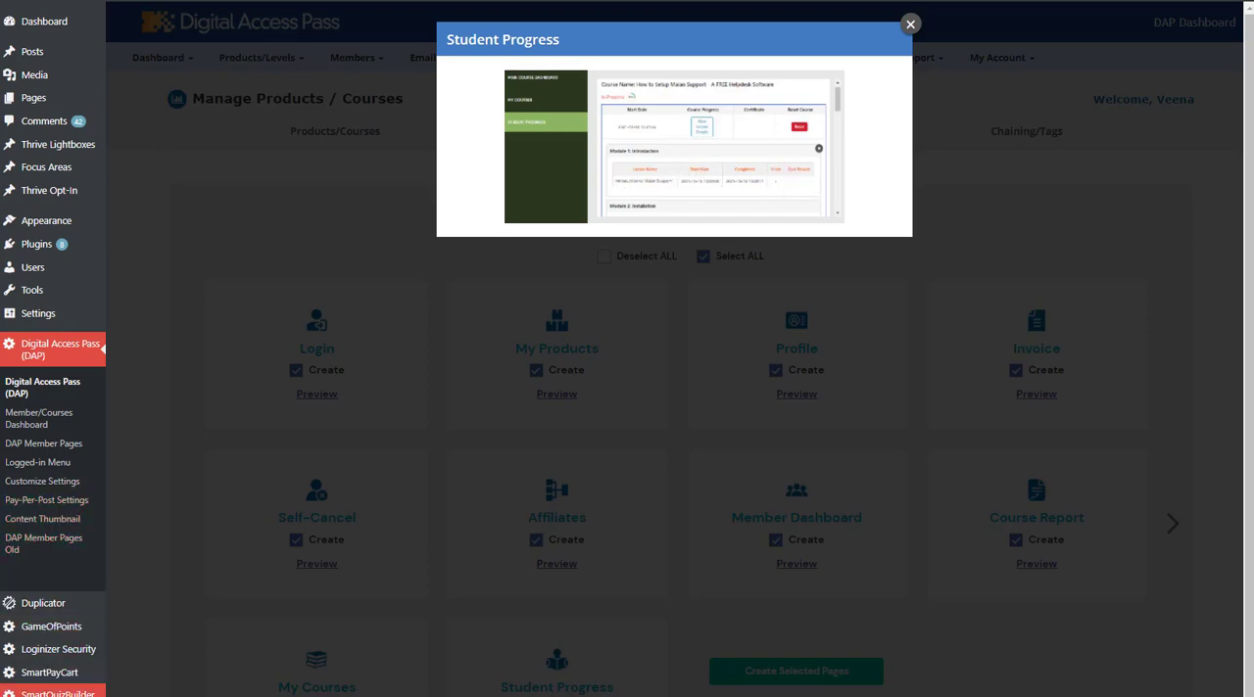
mouse_move(49, 692)
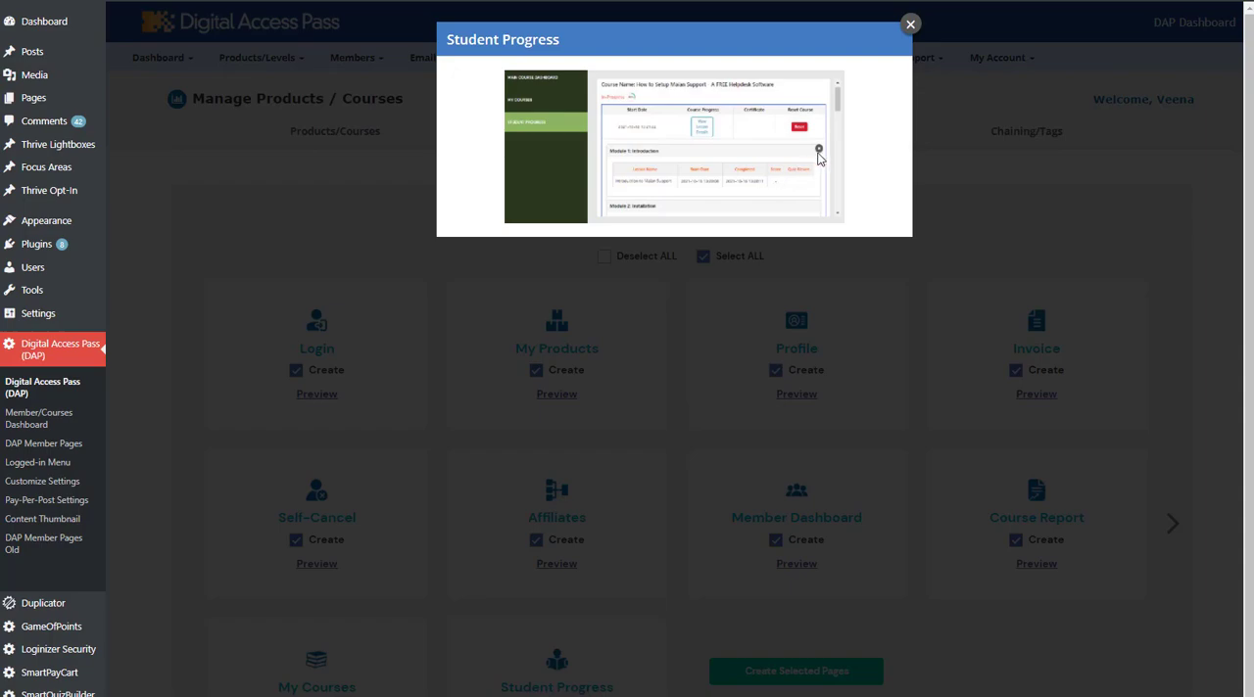
click(910, 24)
scroll(618, 586, down, 1)
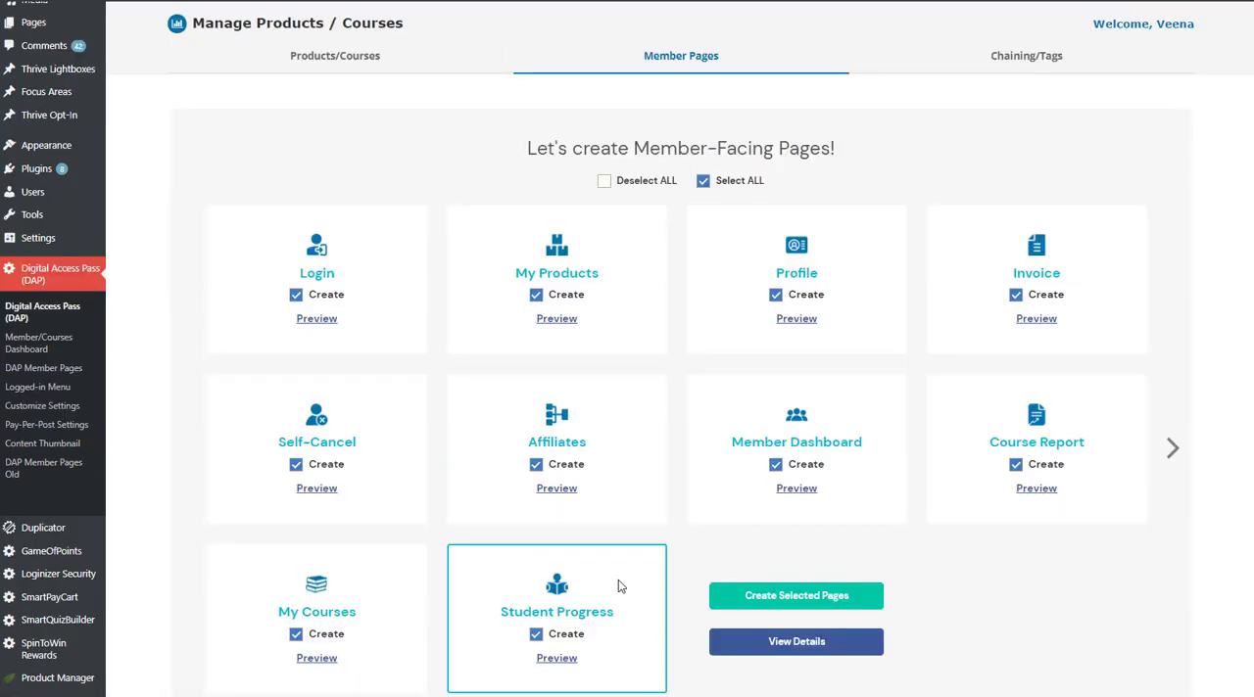
scroll(492, 493, down, 1)
scroll(493, 493, up, 2)
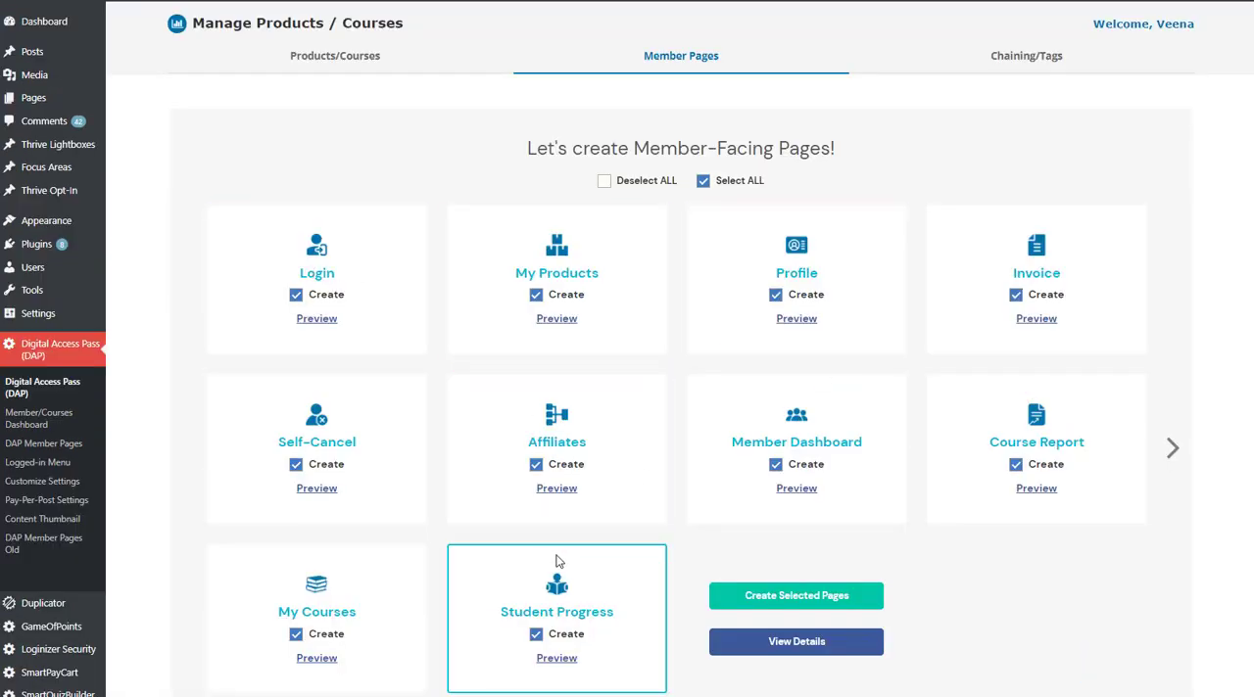
Deselect all member-facing pages and mark only the Login page for creation.
scroll(235, 250, down, 1)
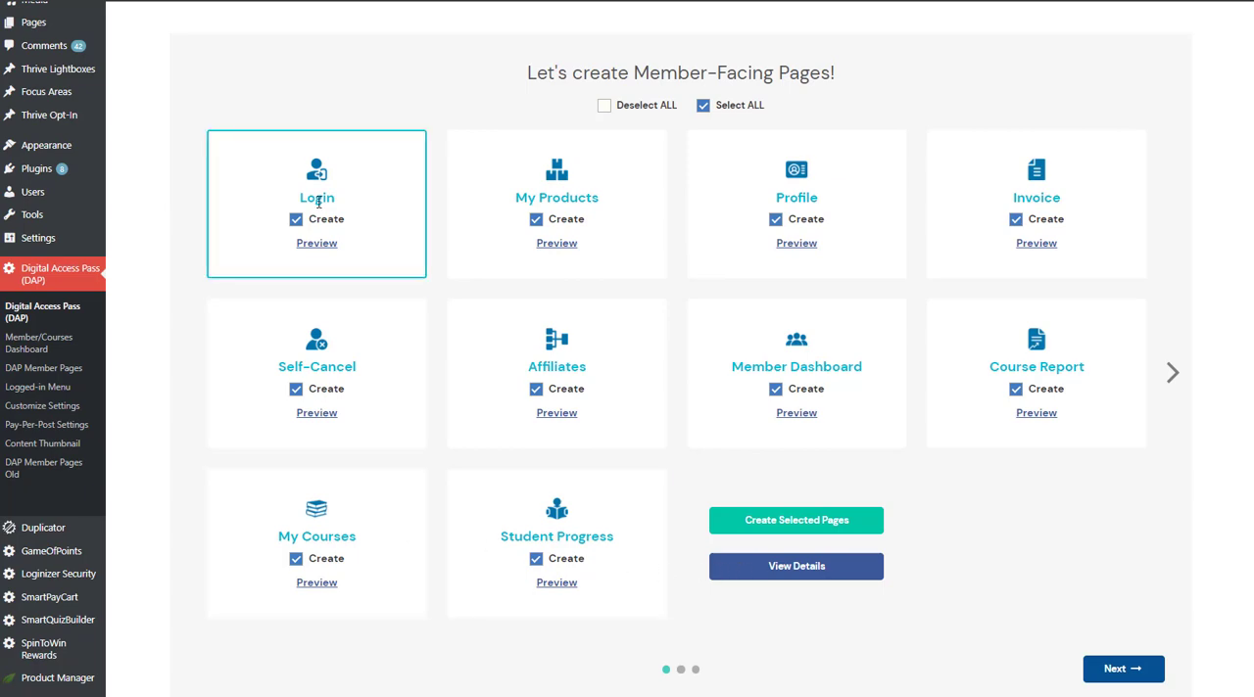
click(603, 105)
click(703, 106)
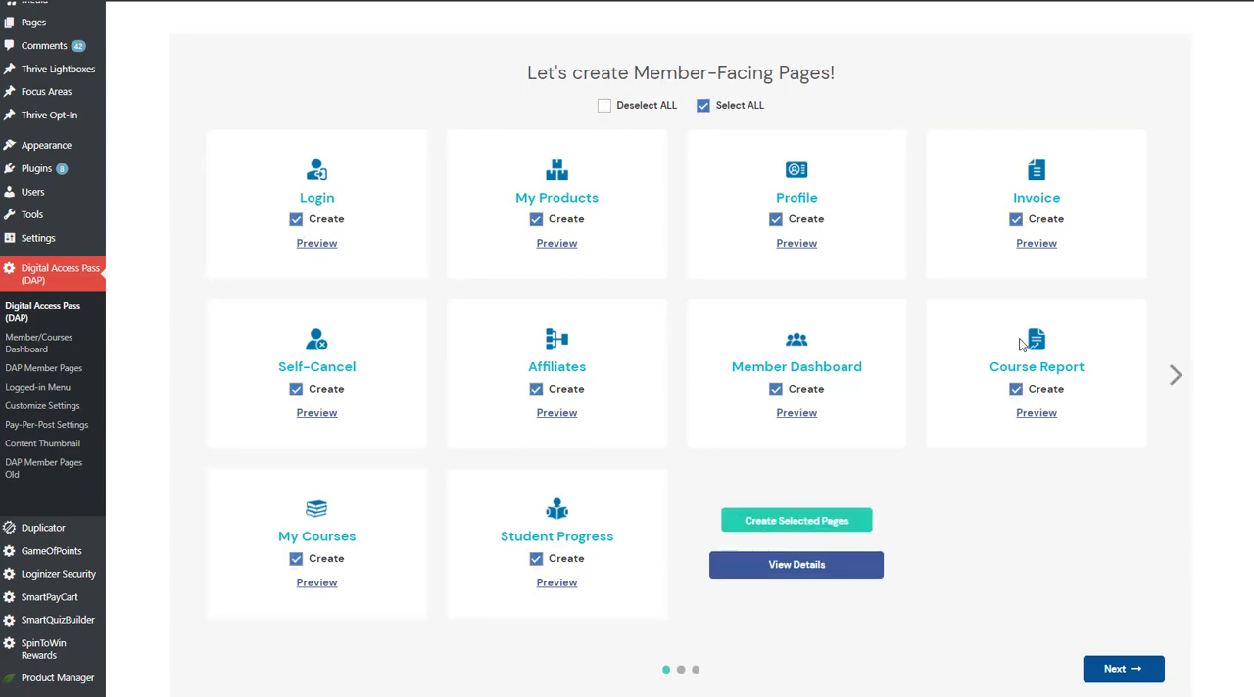
click(603, 106)
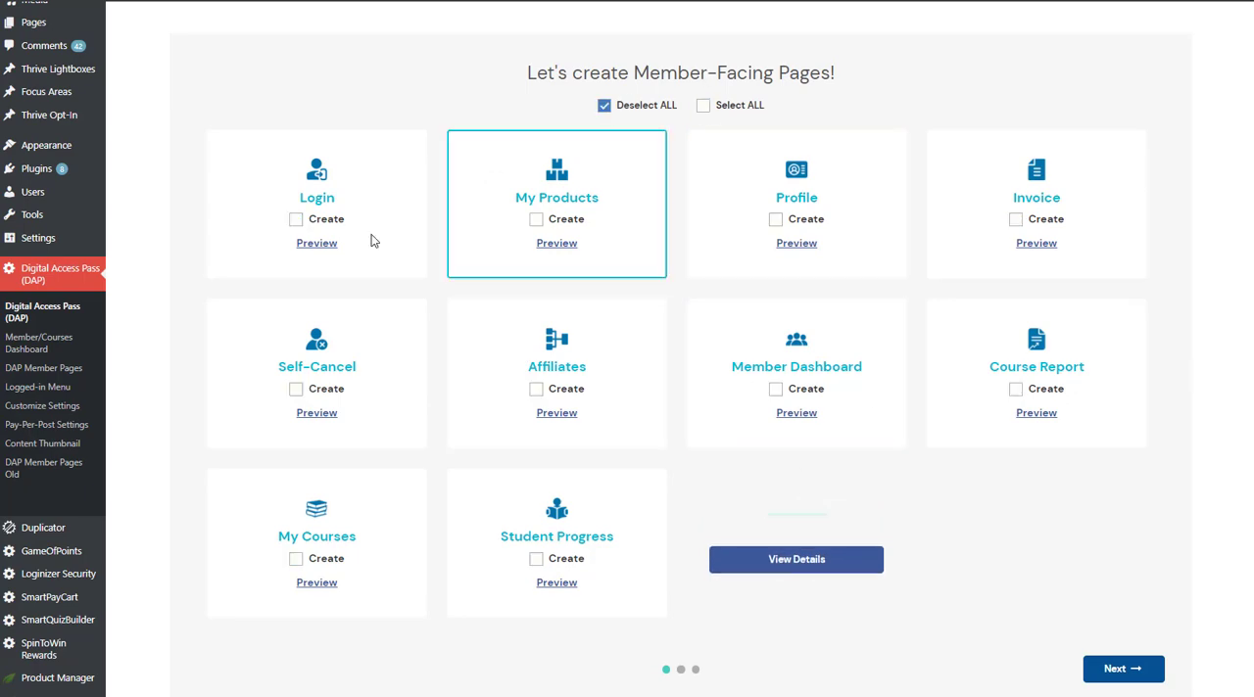
click(295, 219)
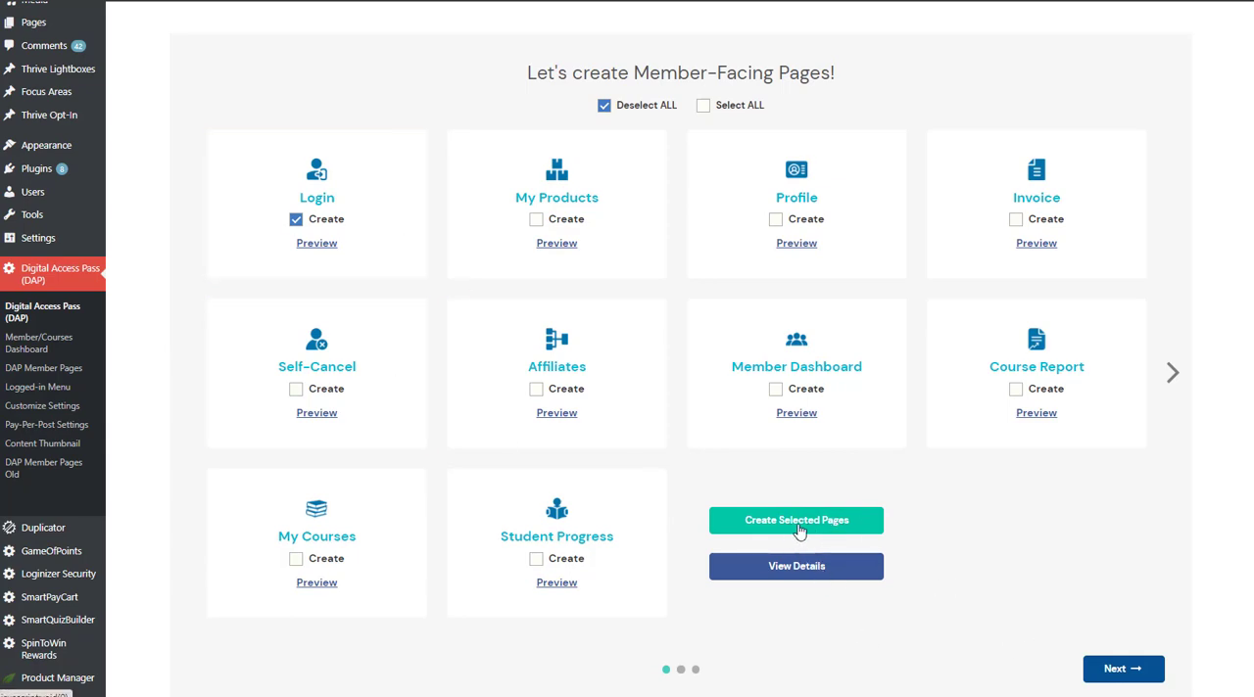
Create the selected Login member page with the URL slug member-login-page.
click(878, 525)
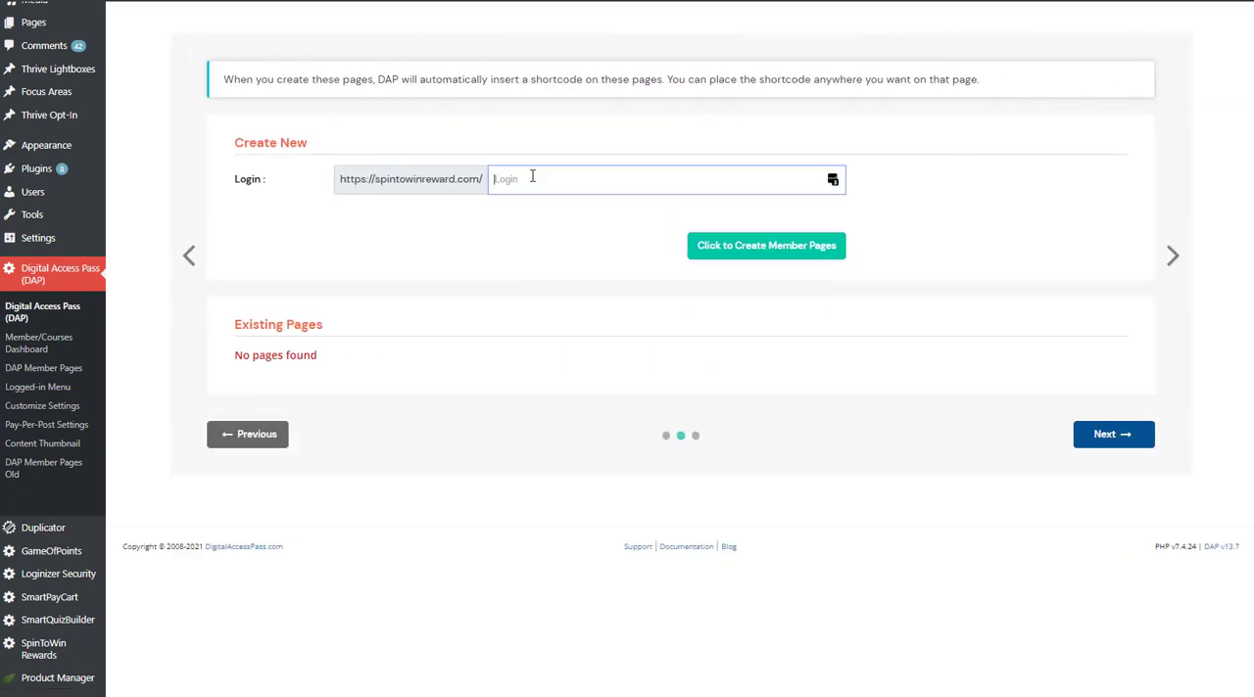
text(member-login-page)
click(766, 246)
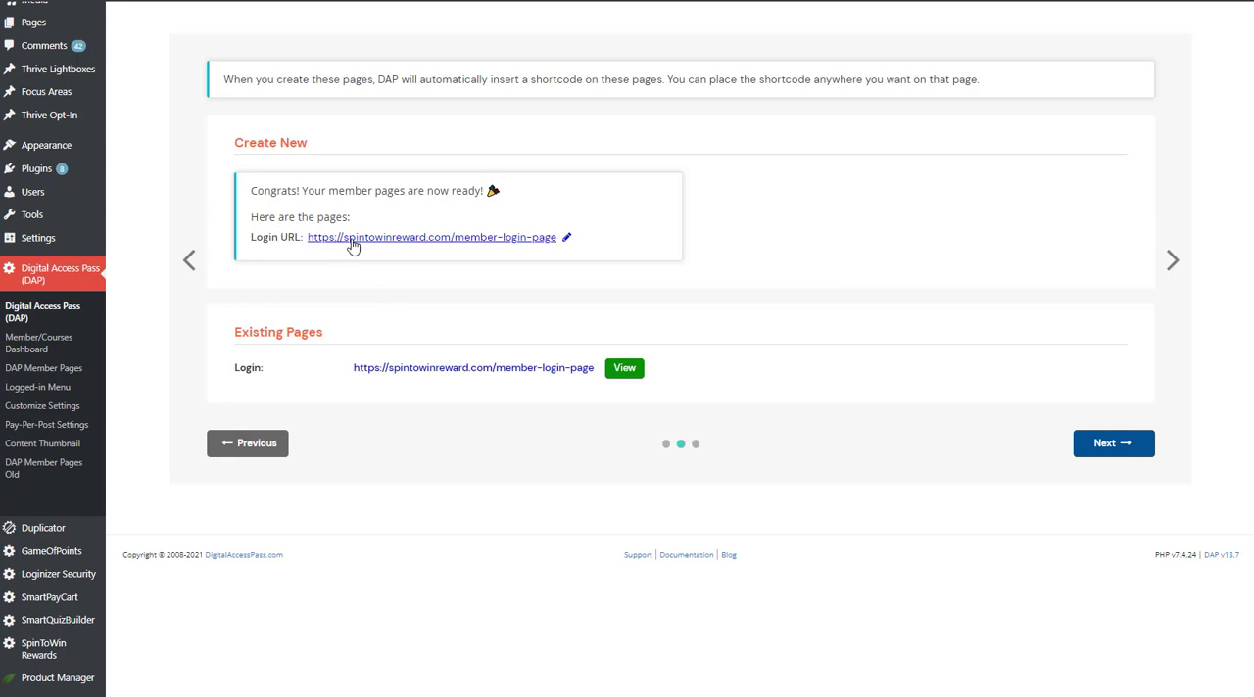
Copy the link address of the new login page and continue to the wizard's next stage.
right_click(388, 243)
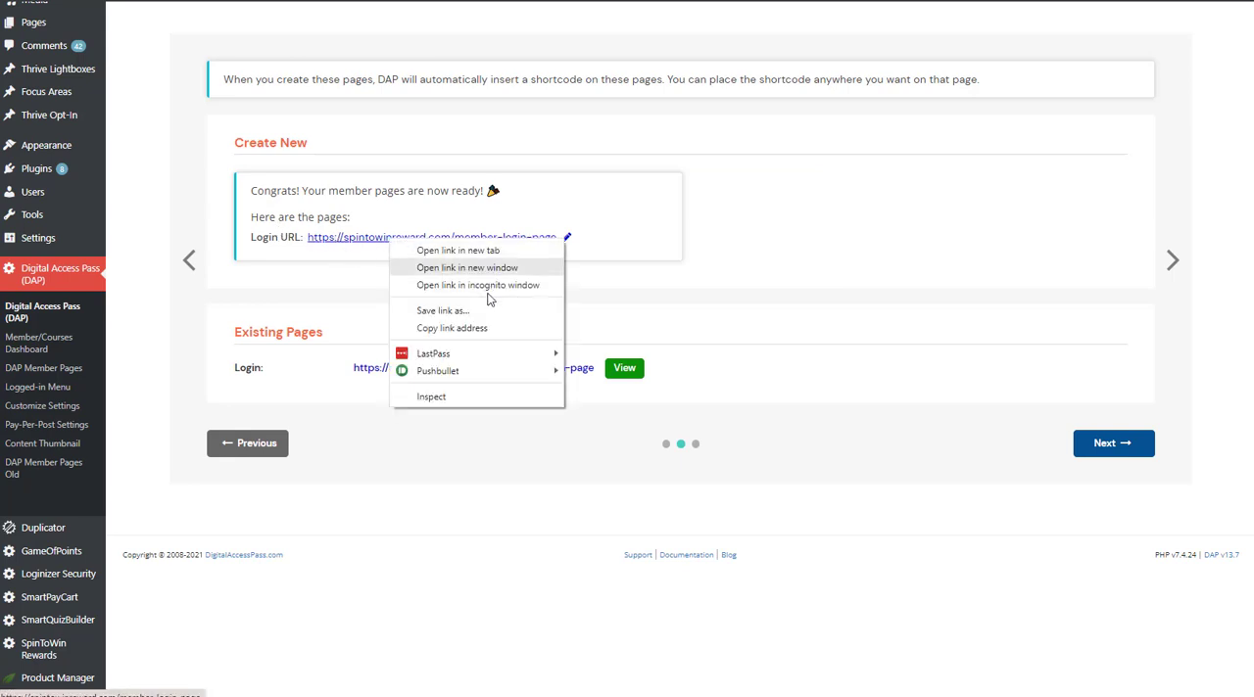
click(466, 326)
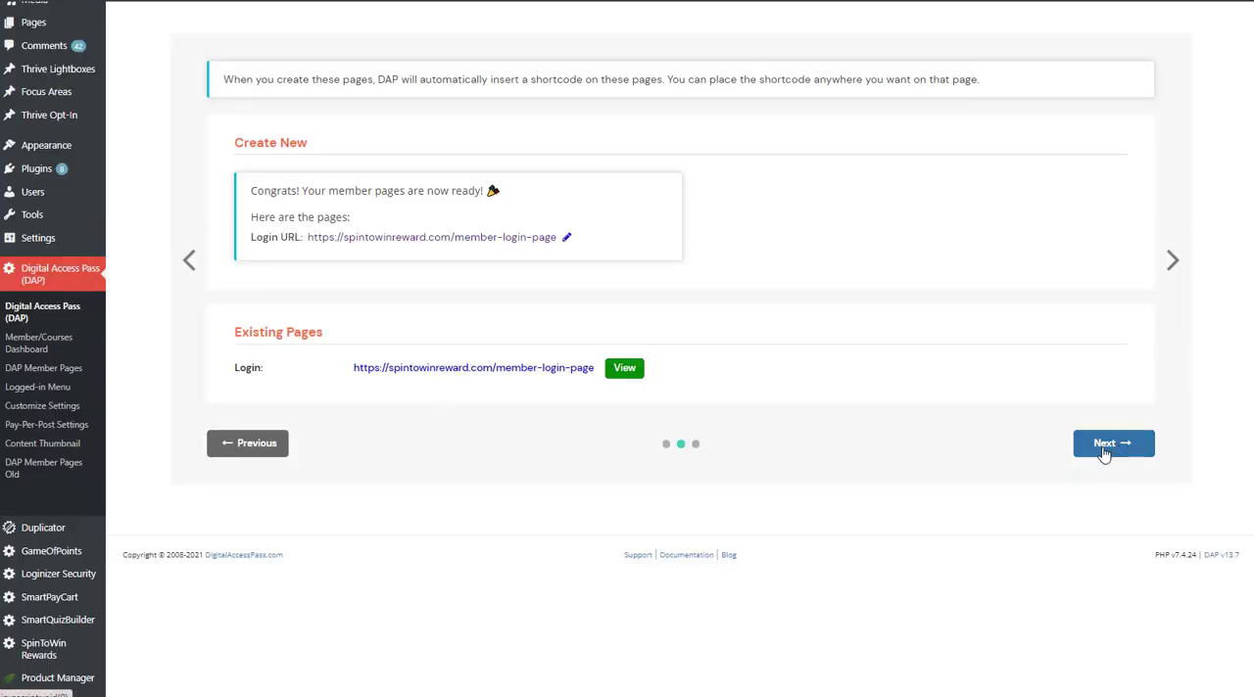
click(1101, 455)
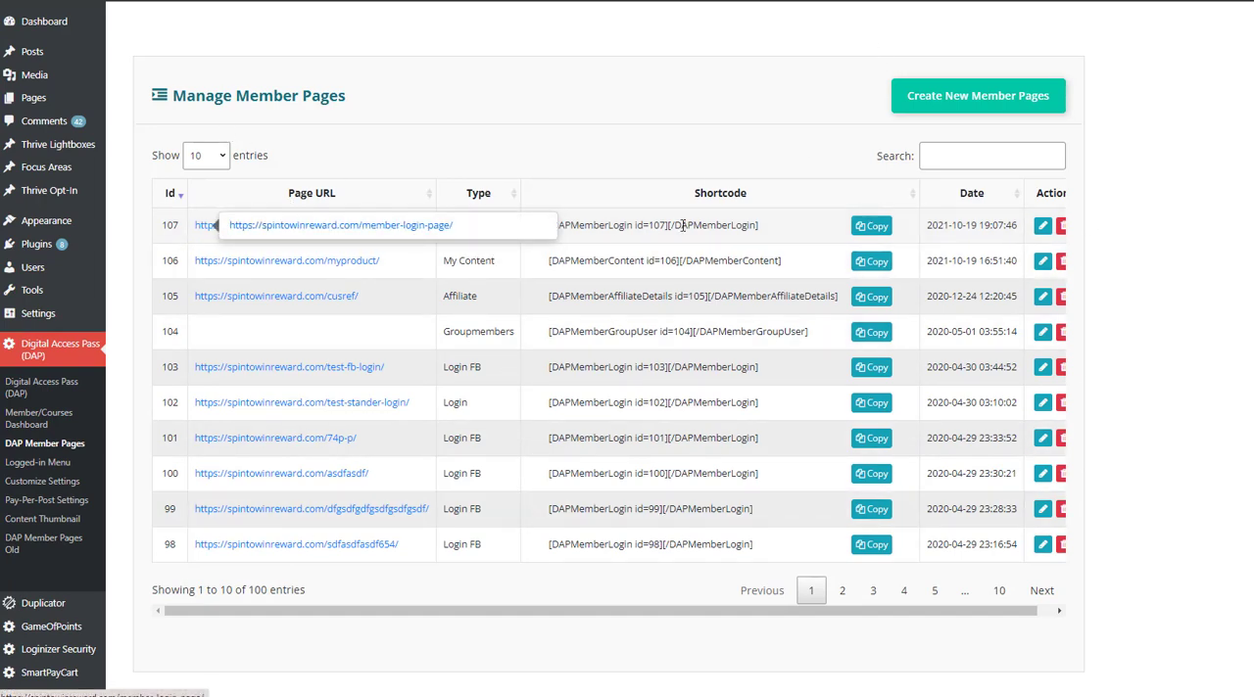
Open the new member-login-page entry for editing and examine its General settings and Login Customizer options, including the image height.
click(1041, 226)
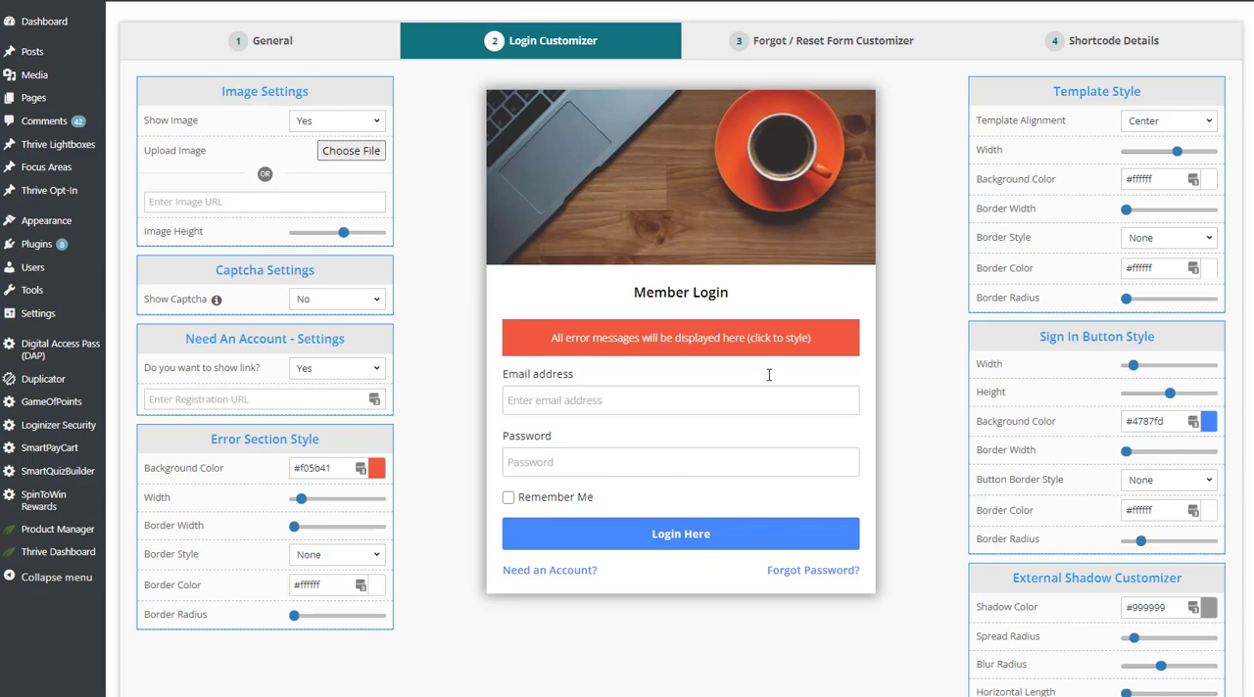
click(279, 49)
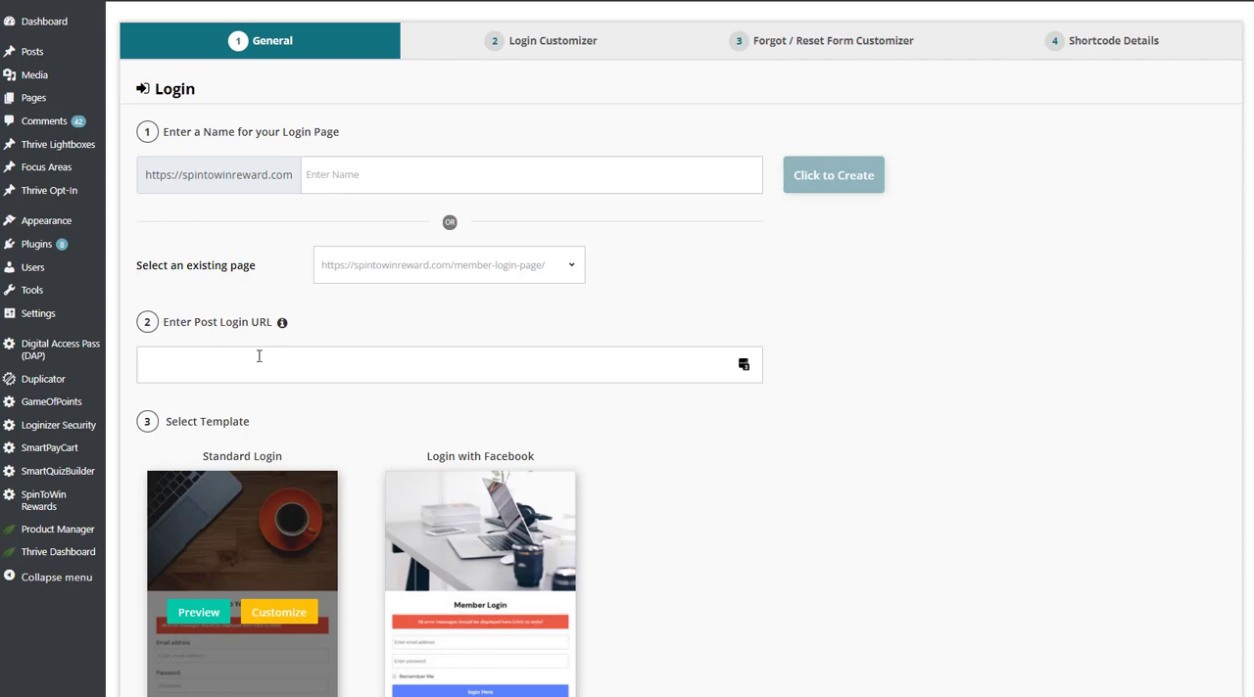
click(533, 49)
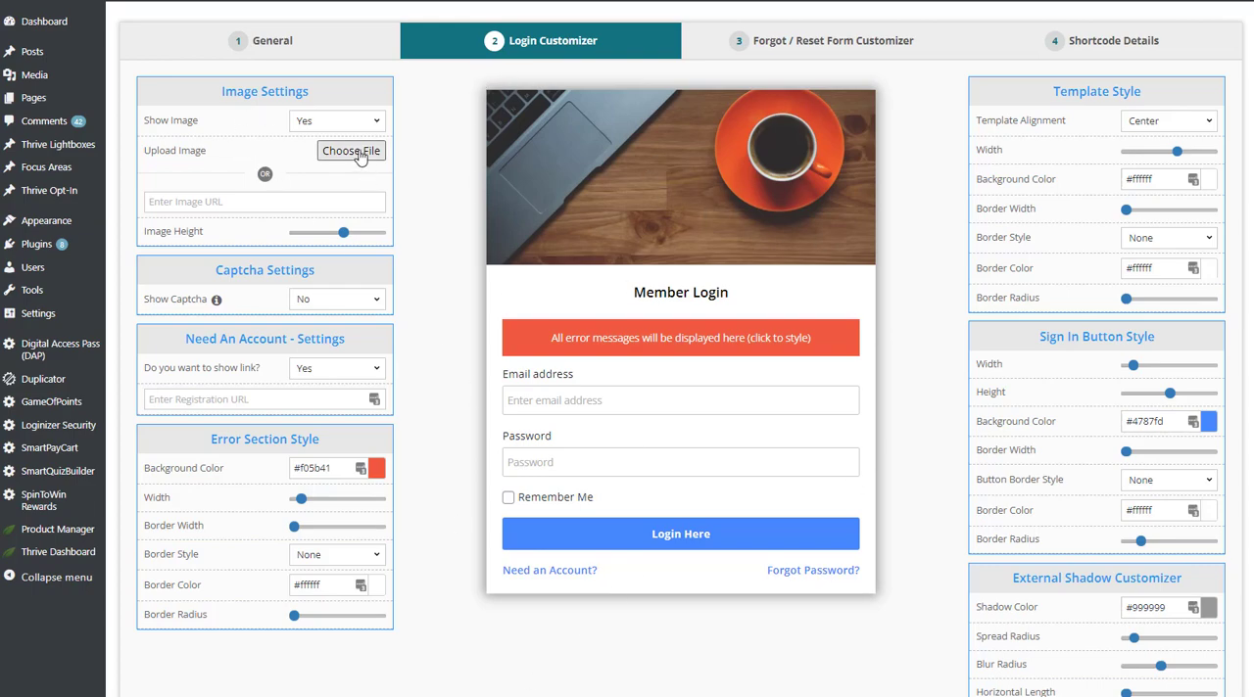
drag(345, 240, 358, 235)
scroll(913, 597, down, 3)
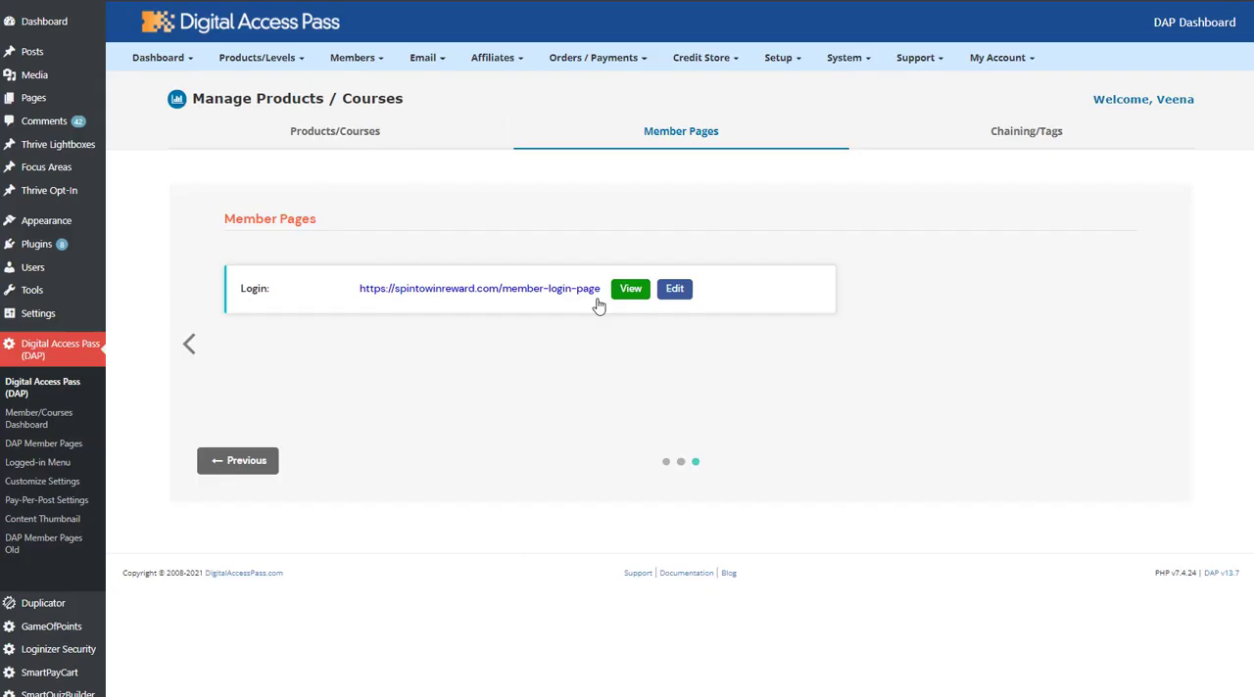
Return to the wizard's page selection, mark all remaining member-facing pages for creation and continue to their URL settings.
click(188, 346)
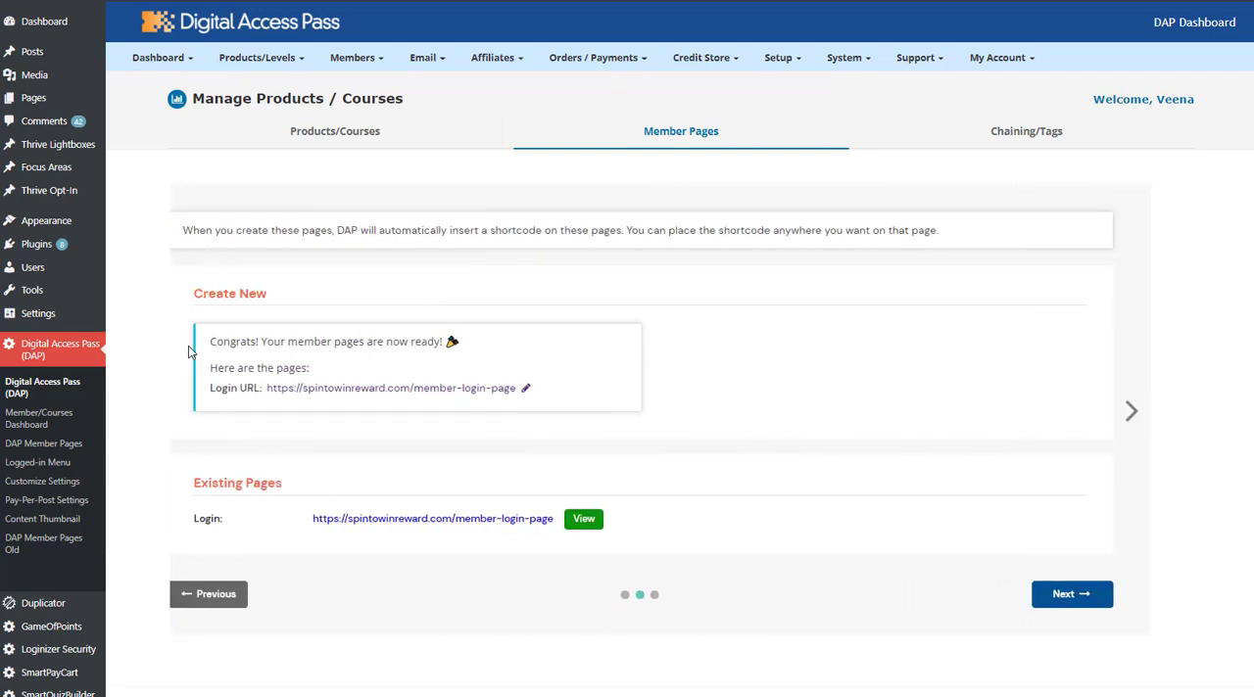
click(192, 404)
scroll(581, 420, down, 1)
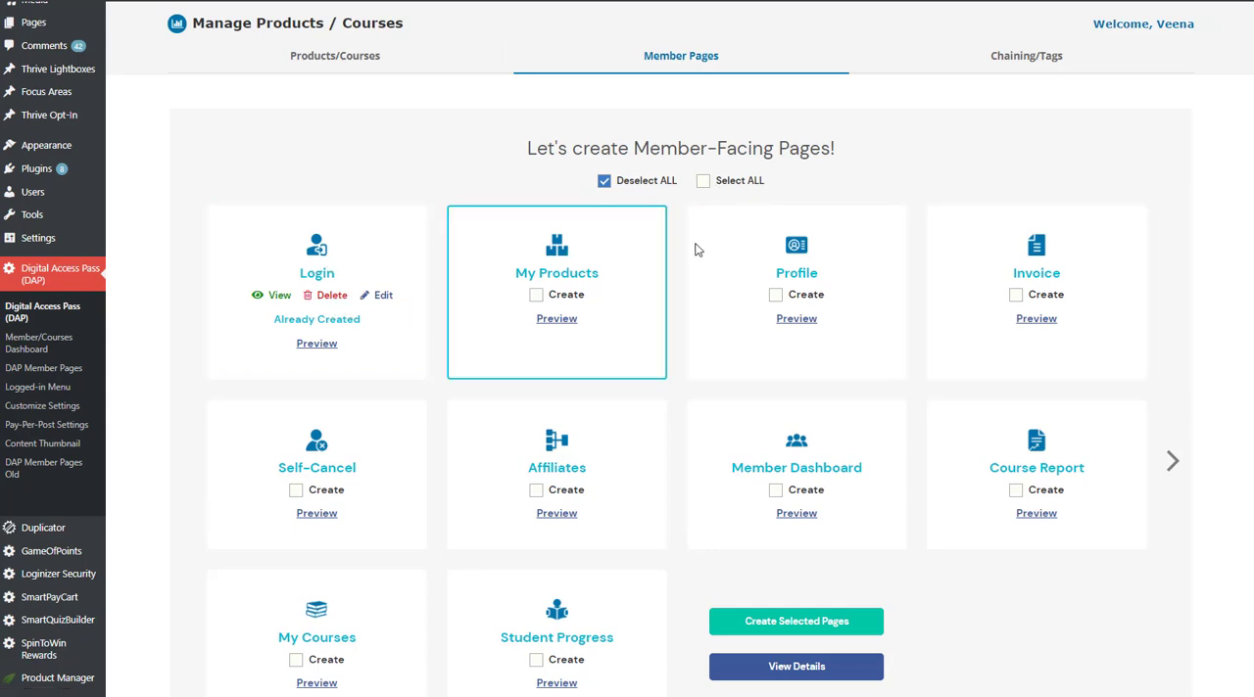
click(702, 184)
scroll(672, 598, down, 1)
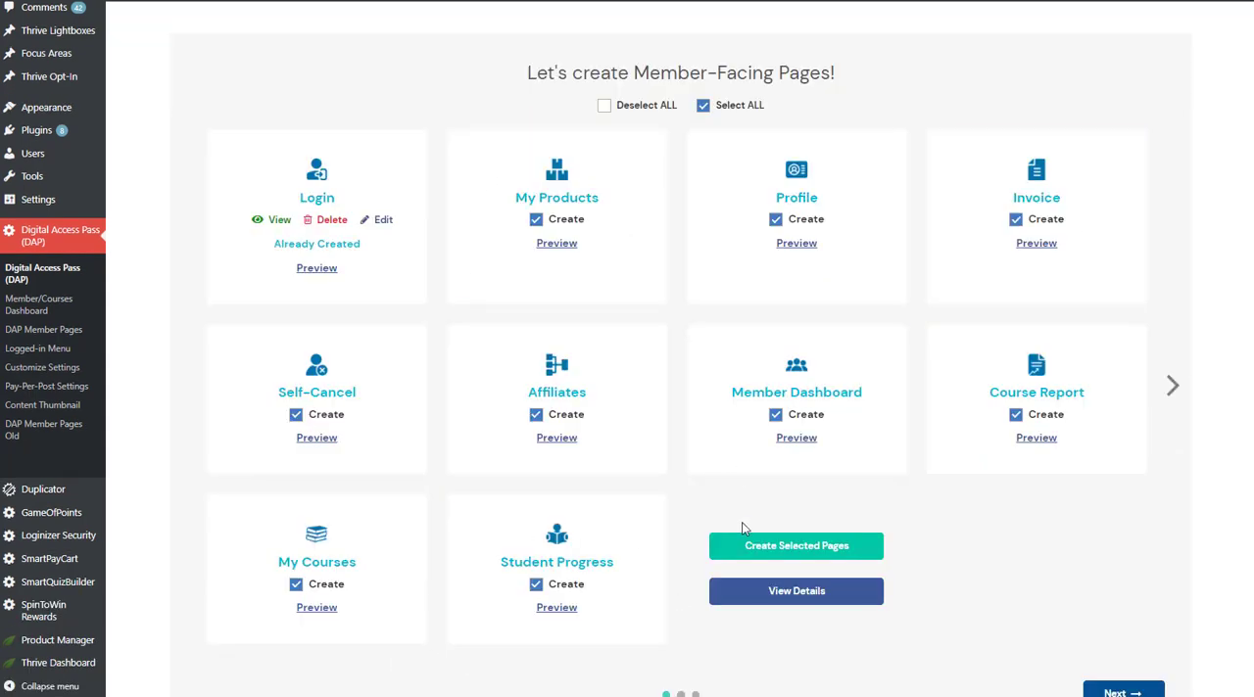
click(839, 552)
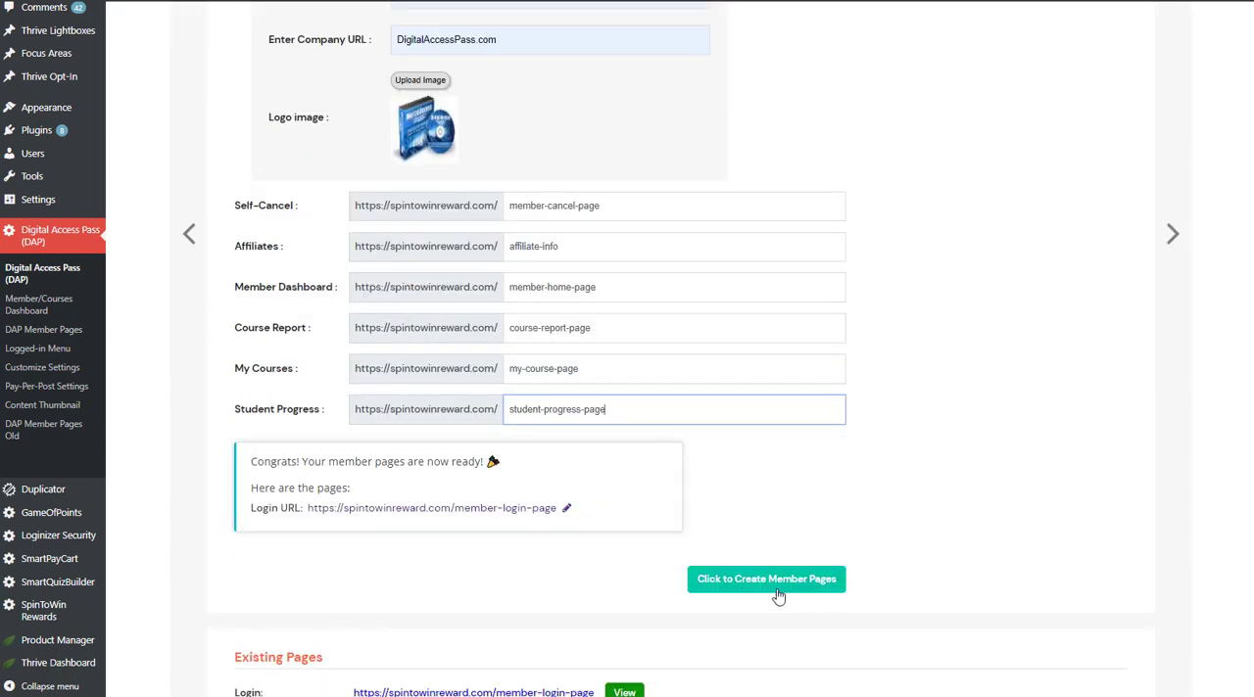
Create the remaining member pages with the Profile page's slug set to my-profile-page, and continue to the wizard's next stage.
click(763, 587)
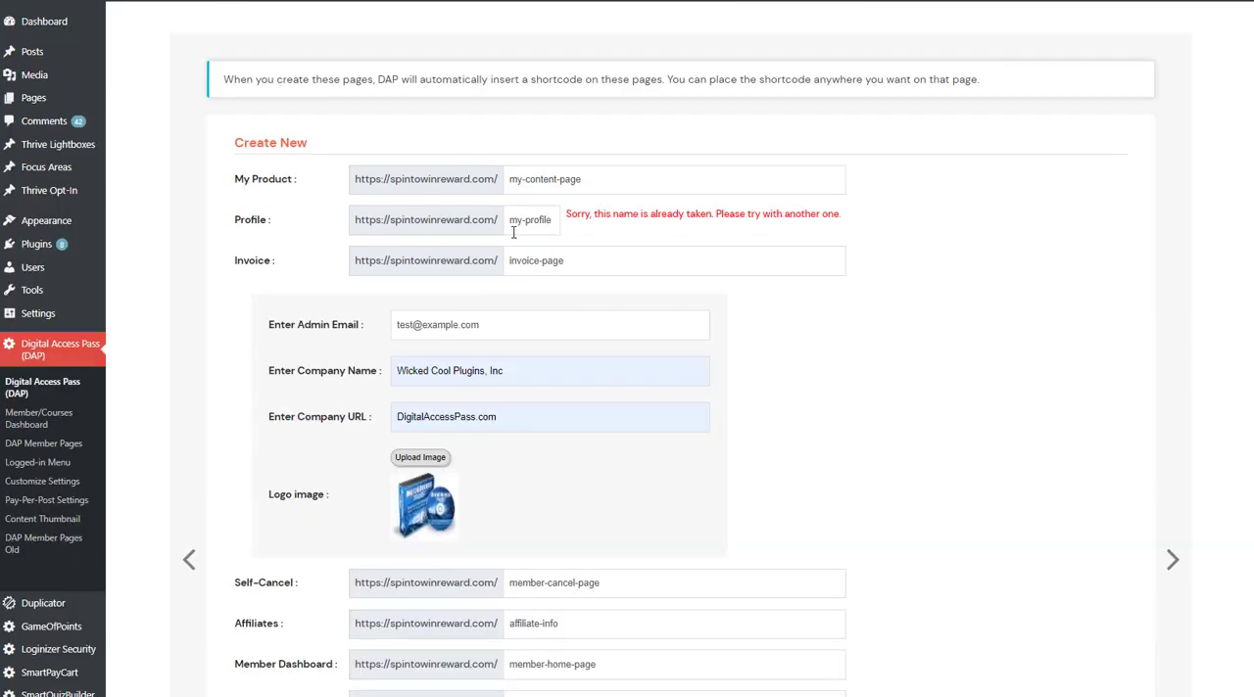
click(557, 222)
text(-)
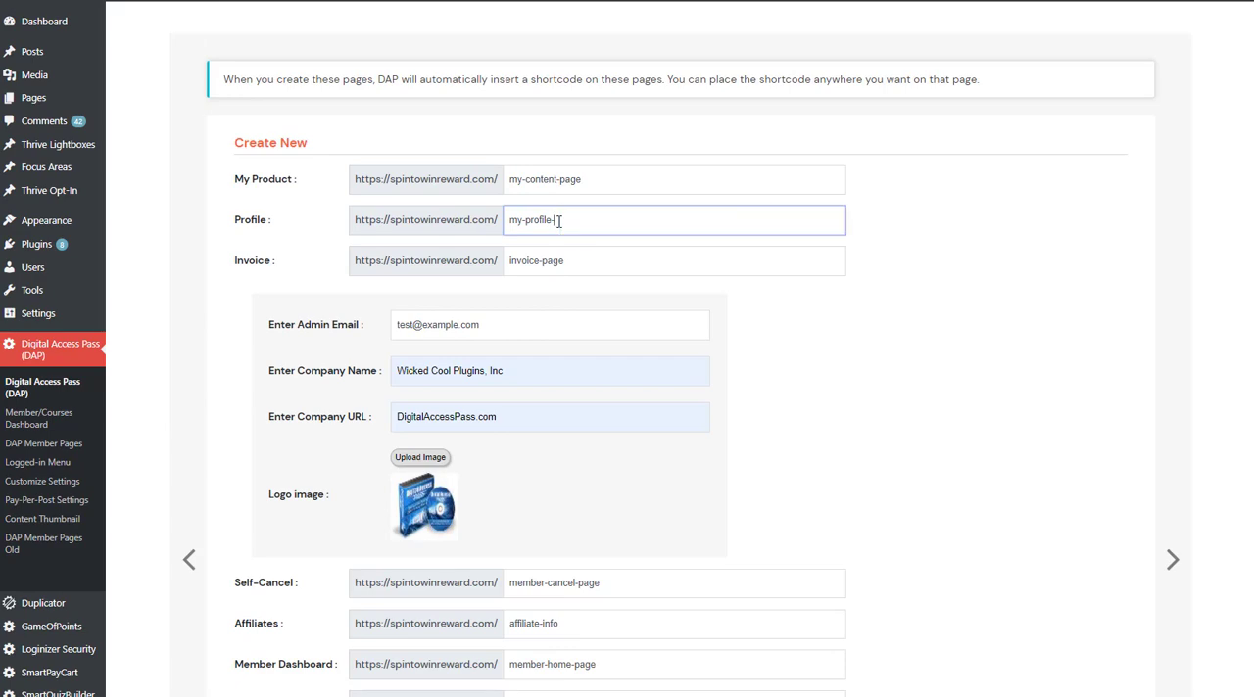
text(page)
key(Return)
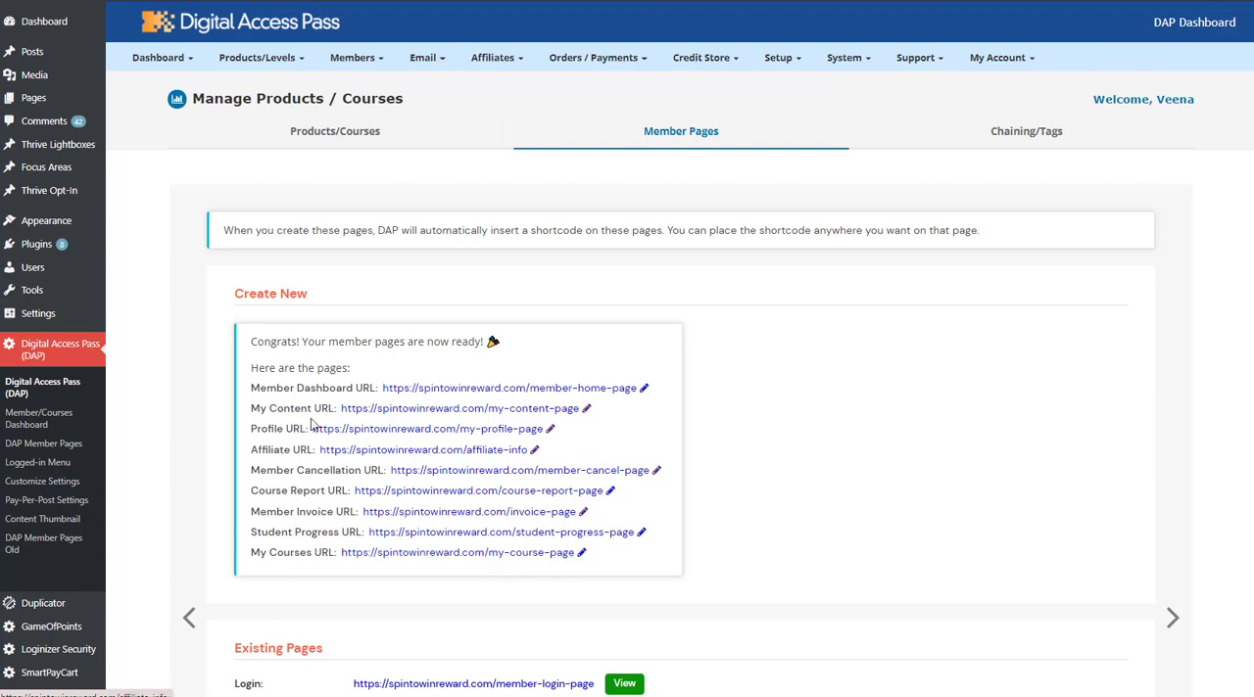
scroll(833, 450, down, 1)
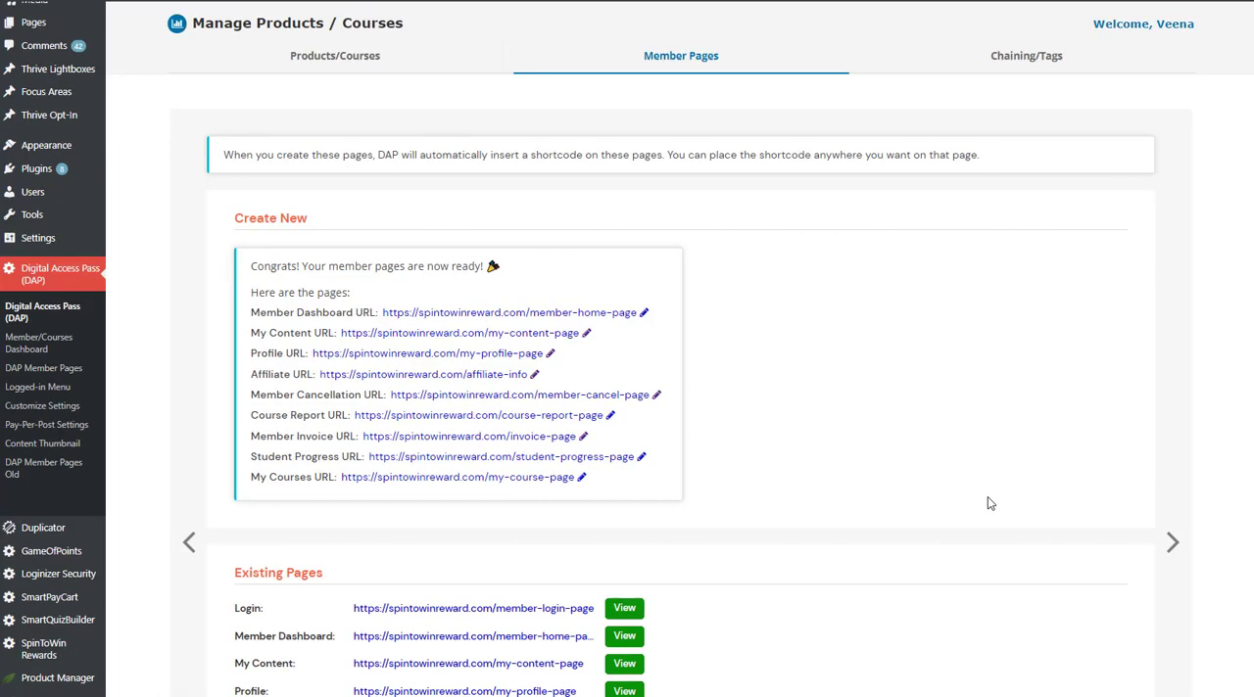
click(1171, 543)
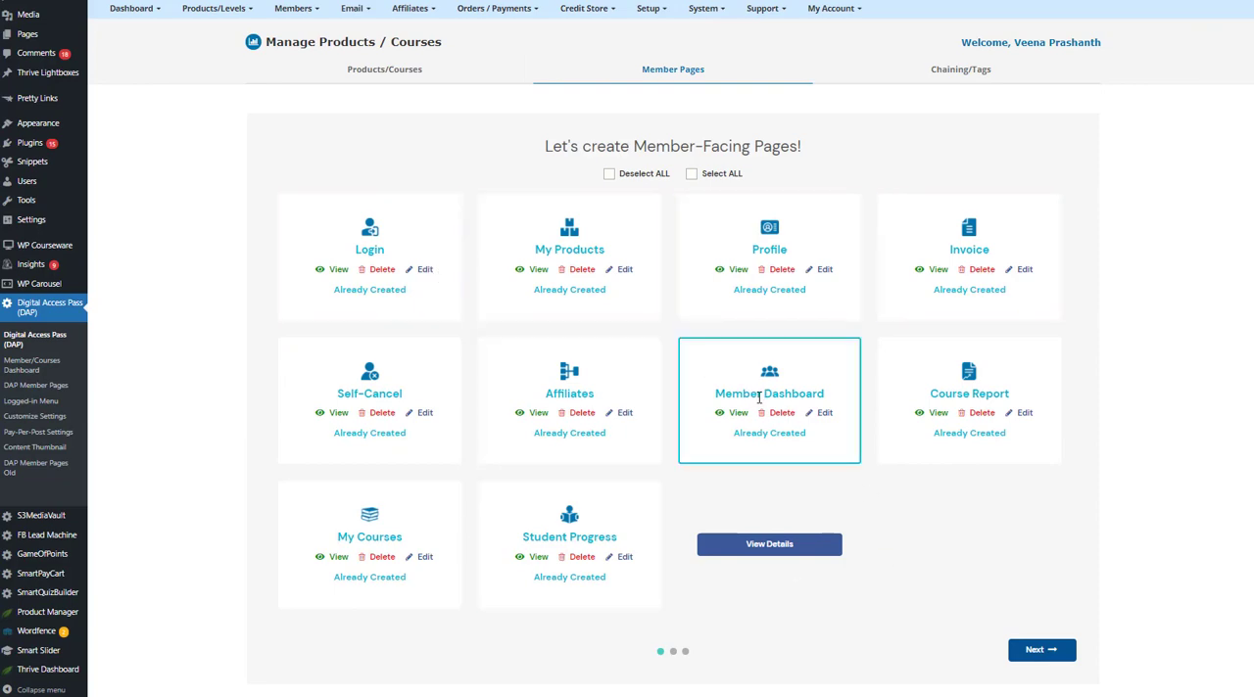
View the live Member Dashboard page, then open its edit list and highlight the DAPMemberEngagement id=10 shortcode.
click(736, 414)
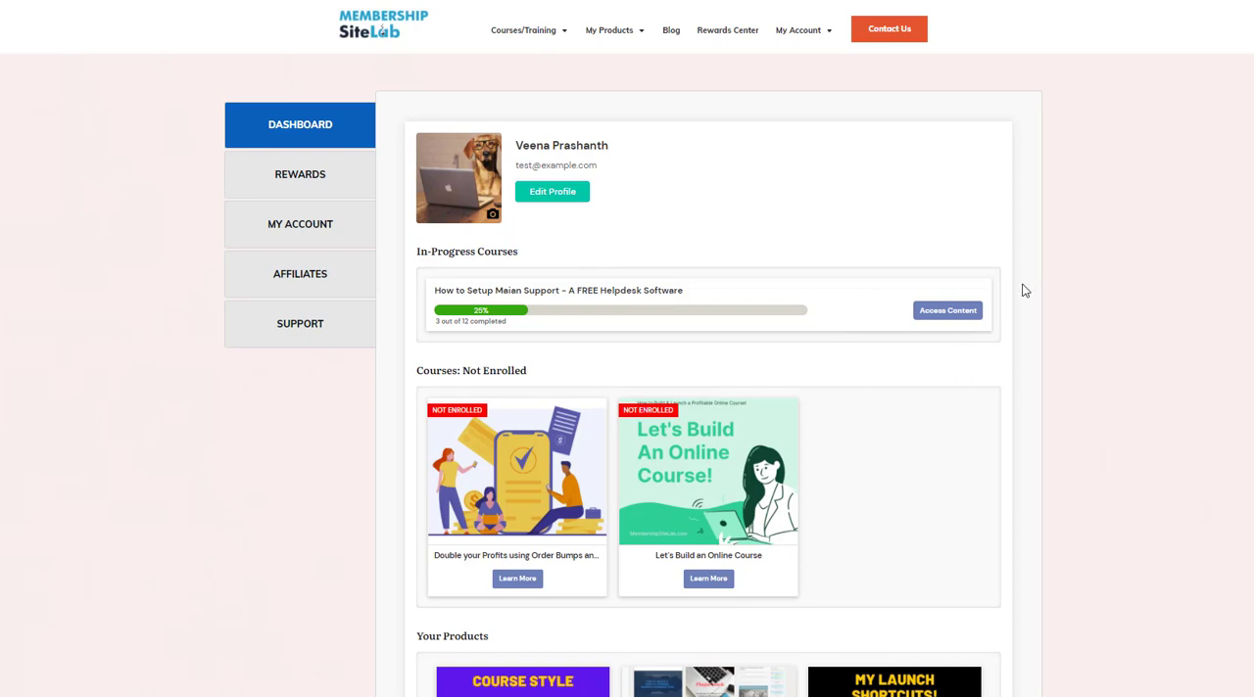
scroll(462, 110, down, 1)
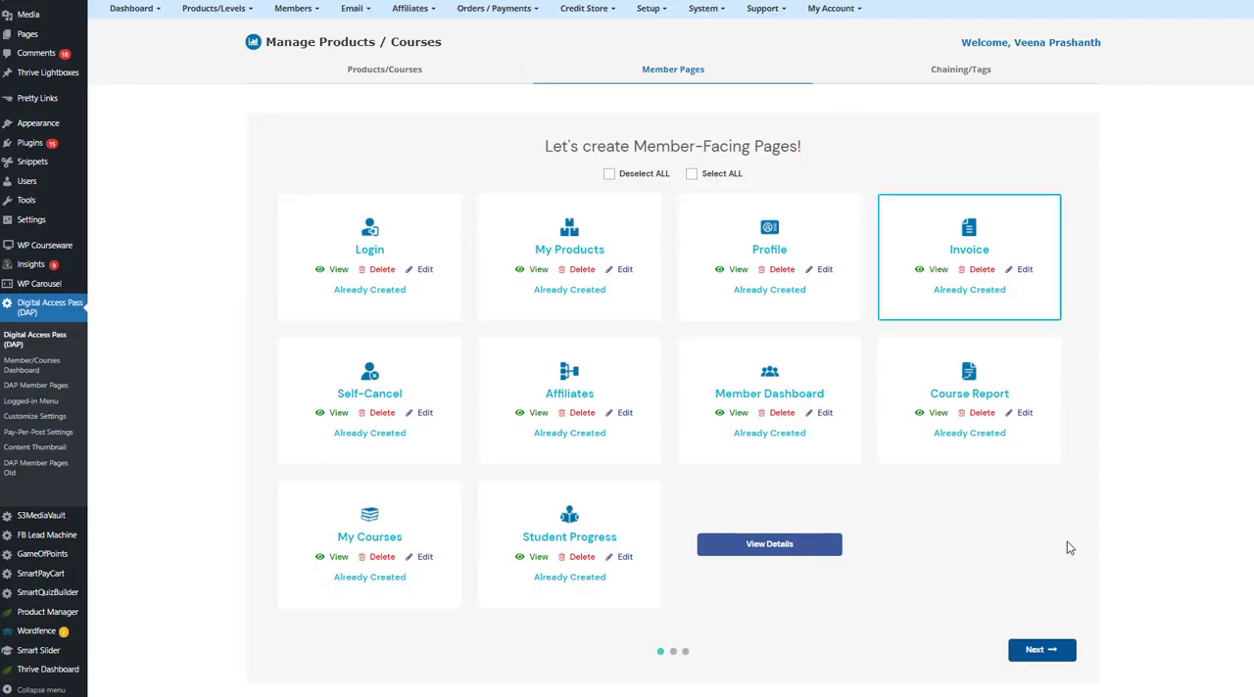
click(823, 414)
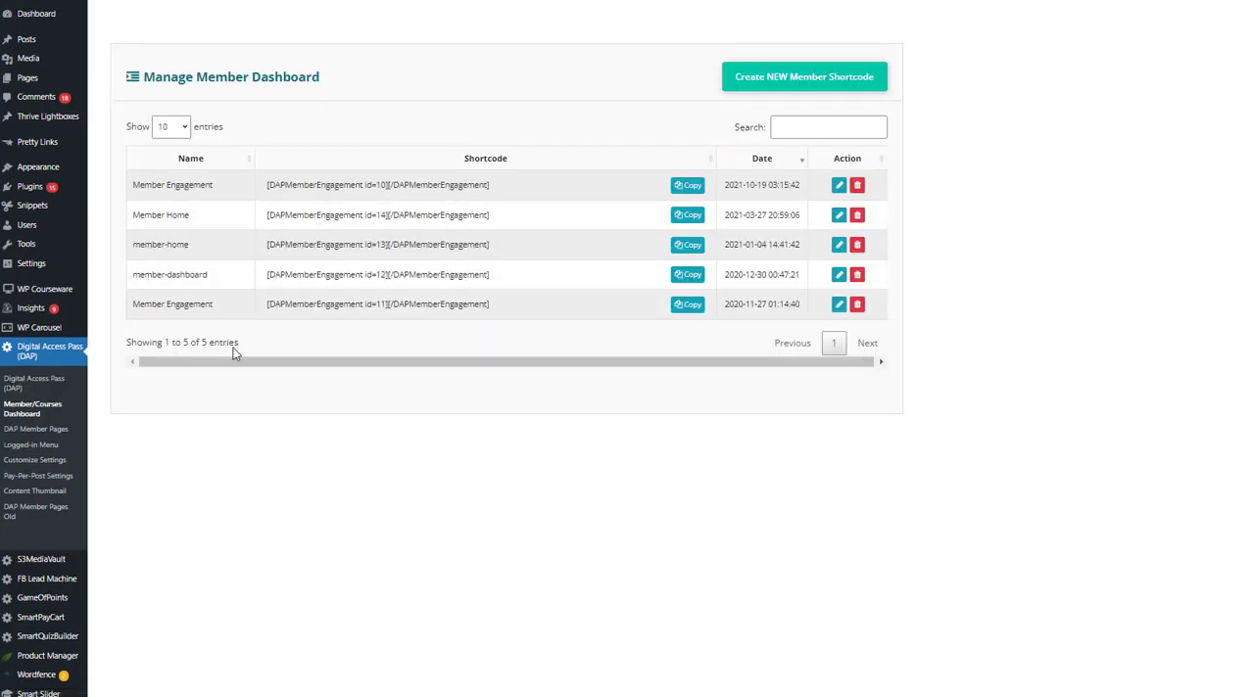
triple_click(260, 182)
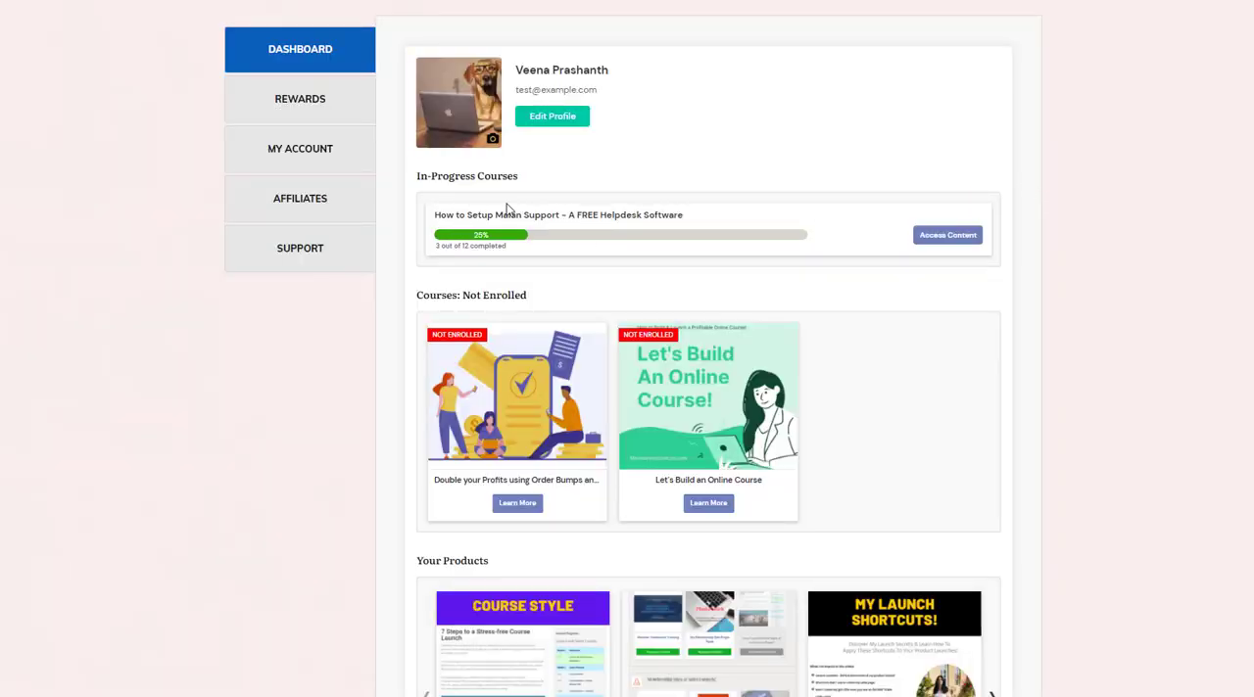
Examine the live member dashboard's in-progress courses, not-enrolled courses, owned products and suggested products sections.
scroll(441, 212, down, 3)
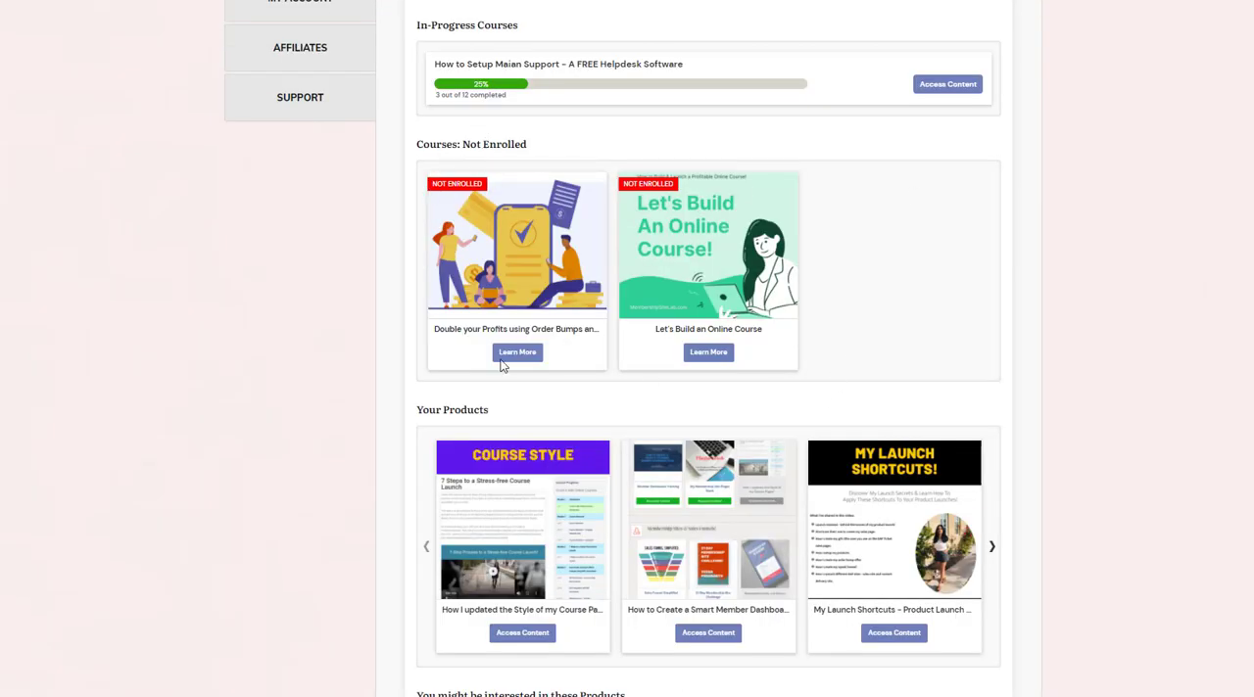
scroll(462, 403, down, 2)
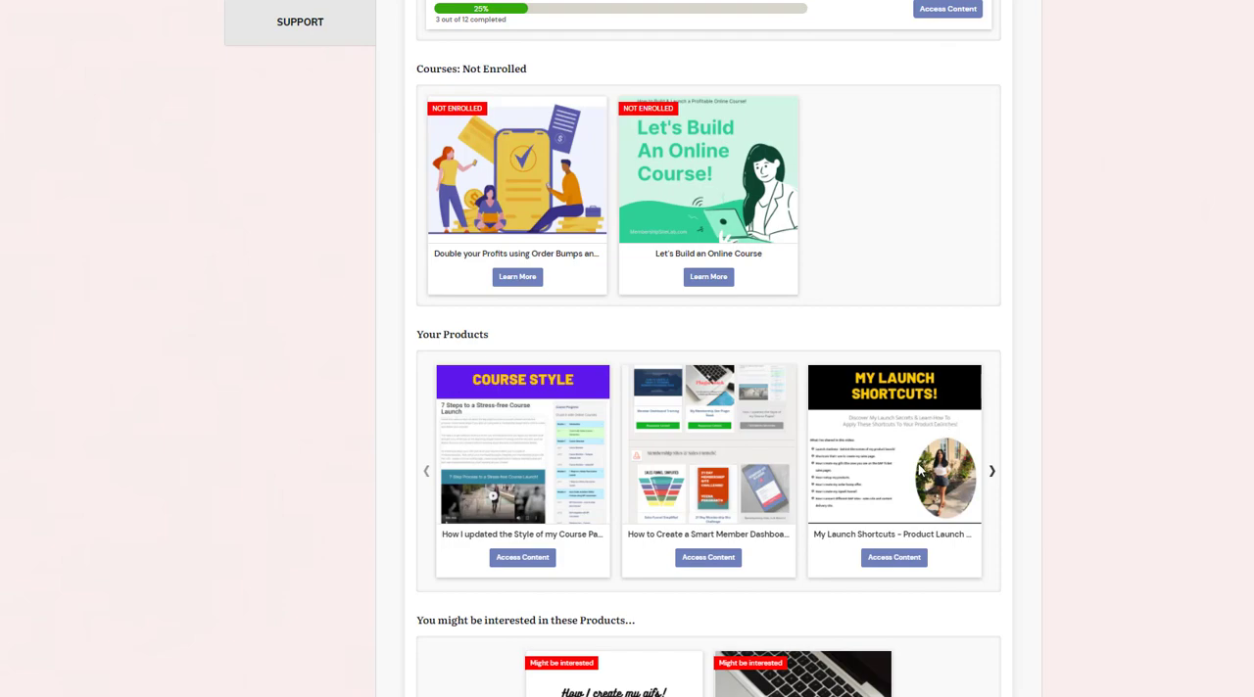
scroll(918, 472, down, 6)
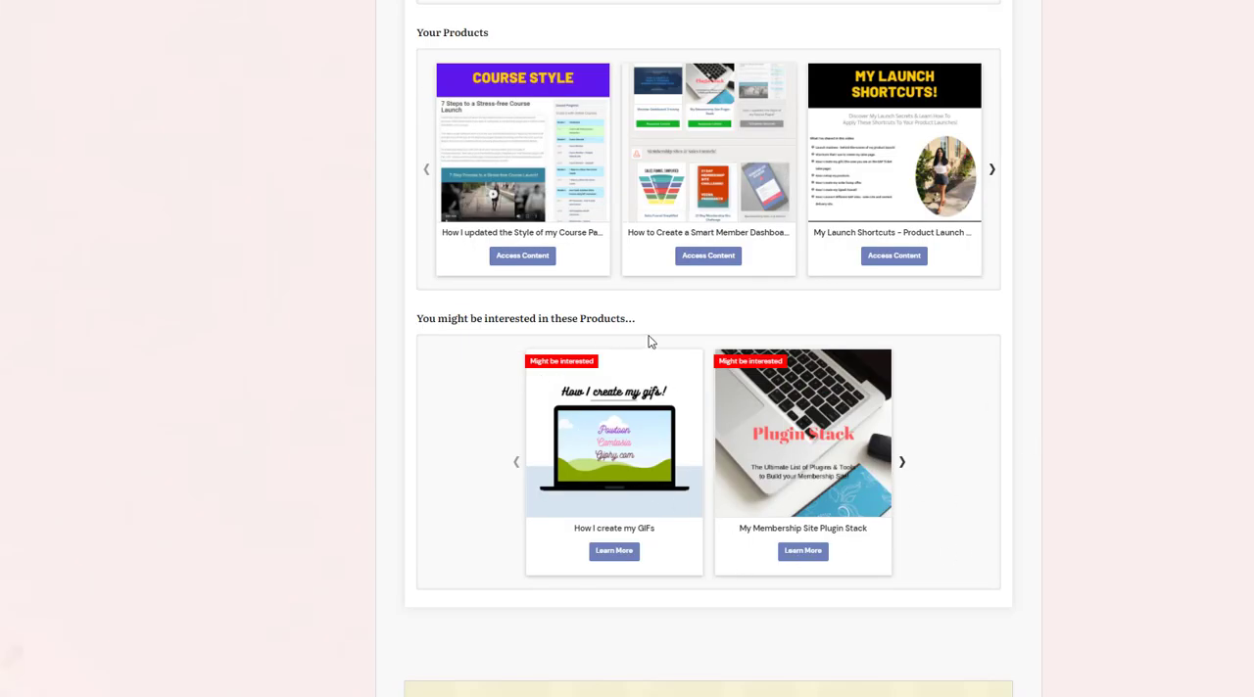
scroll(437, 358, up, 10)
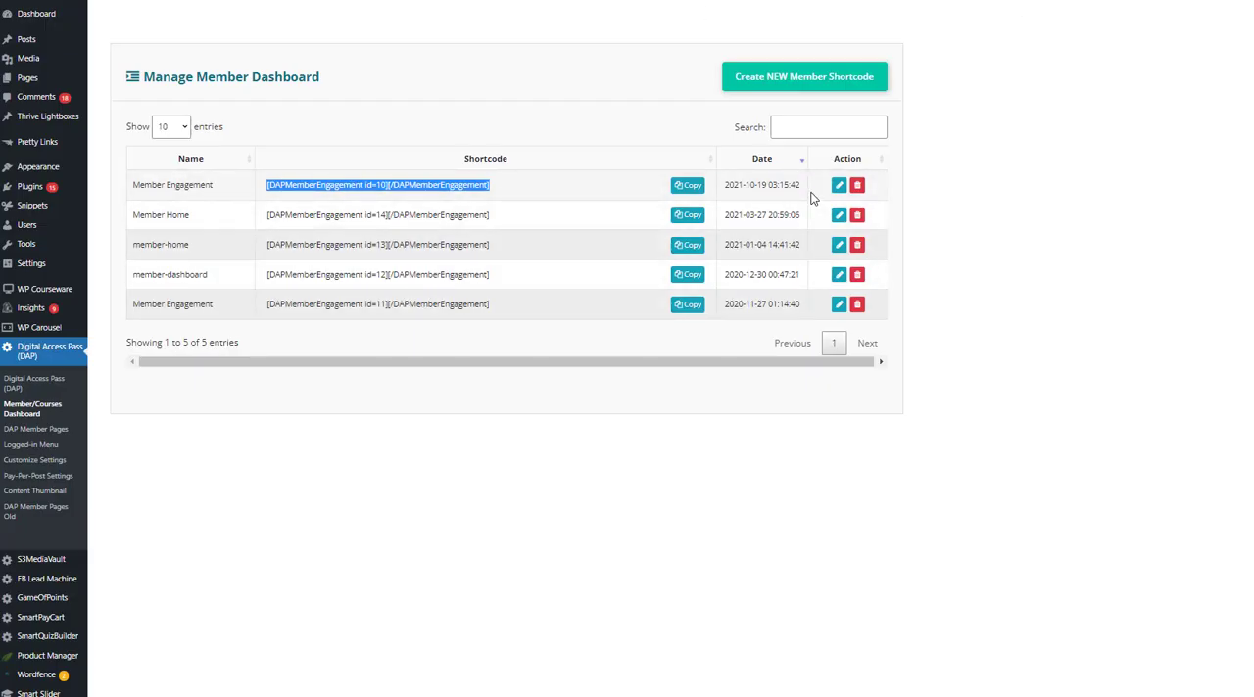
Open the Member Engagement dashboard with shortcode id=10 for editing and inspect its Display Completed Courses settings.
click(840, 189)
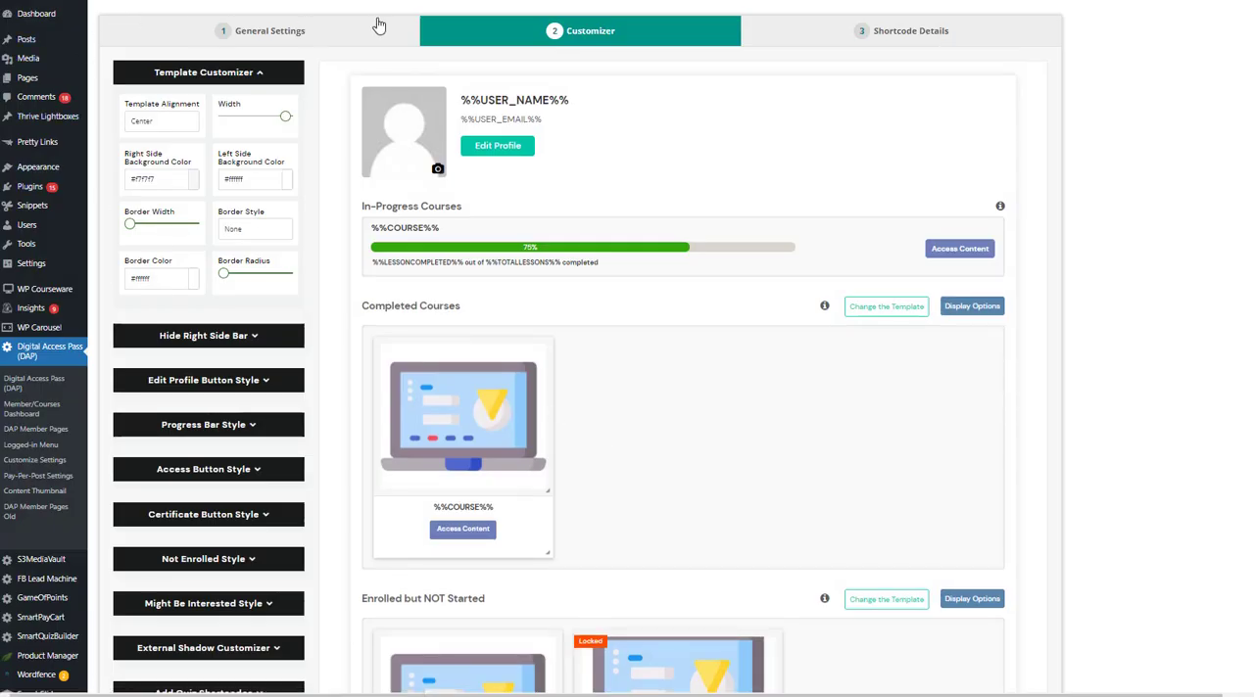
click(260, 39)
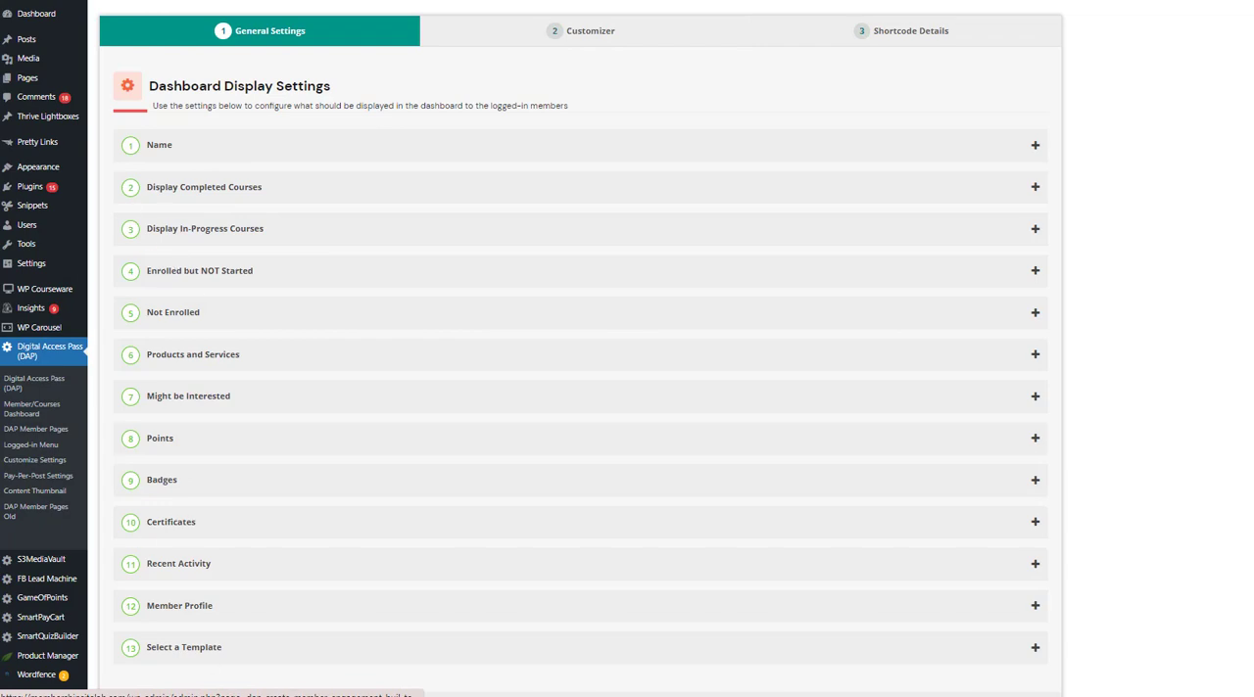
click(248, 197)
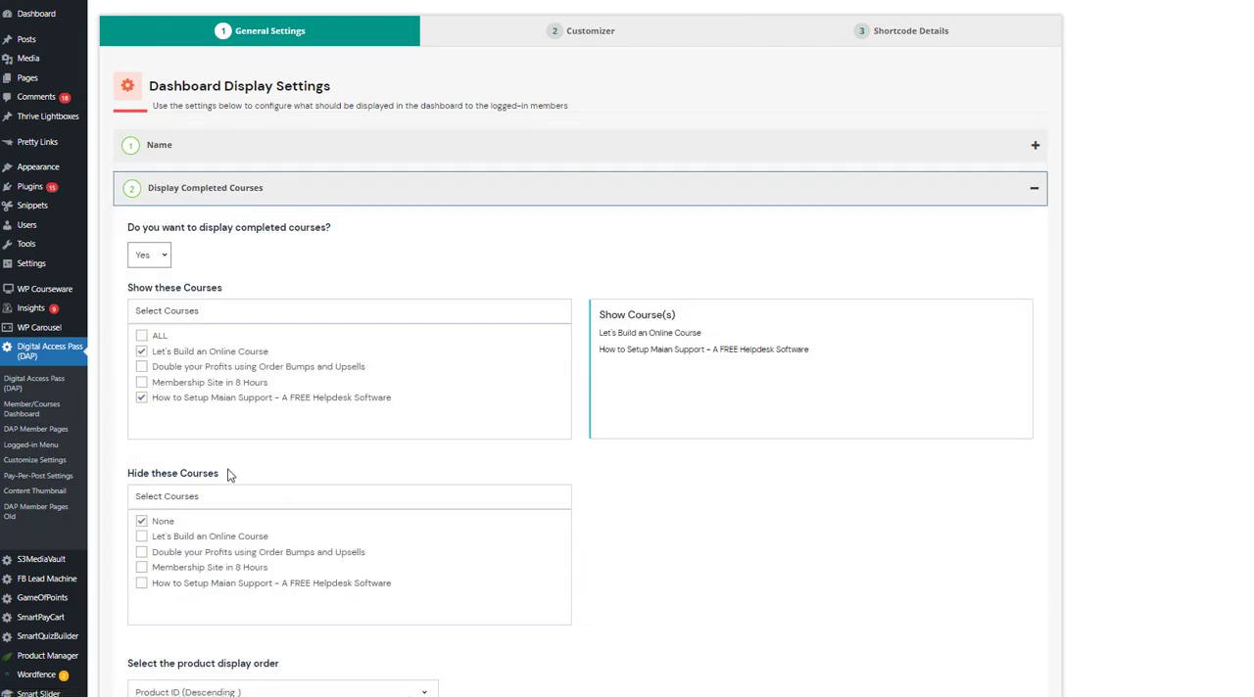
click(147, 191)
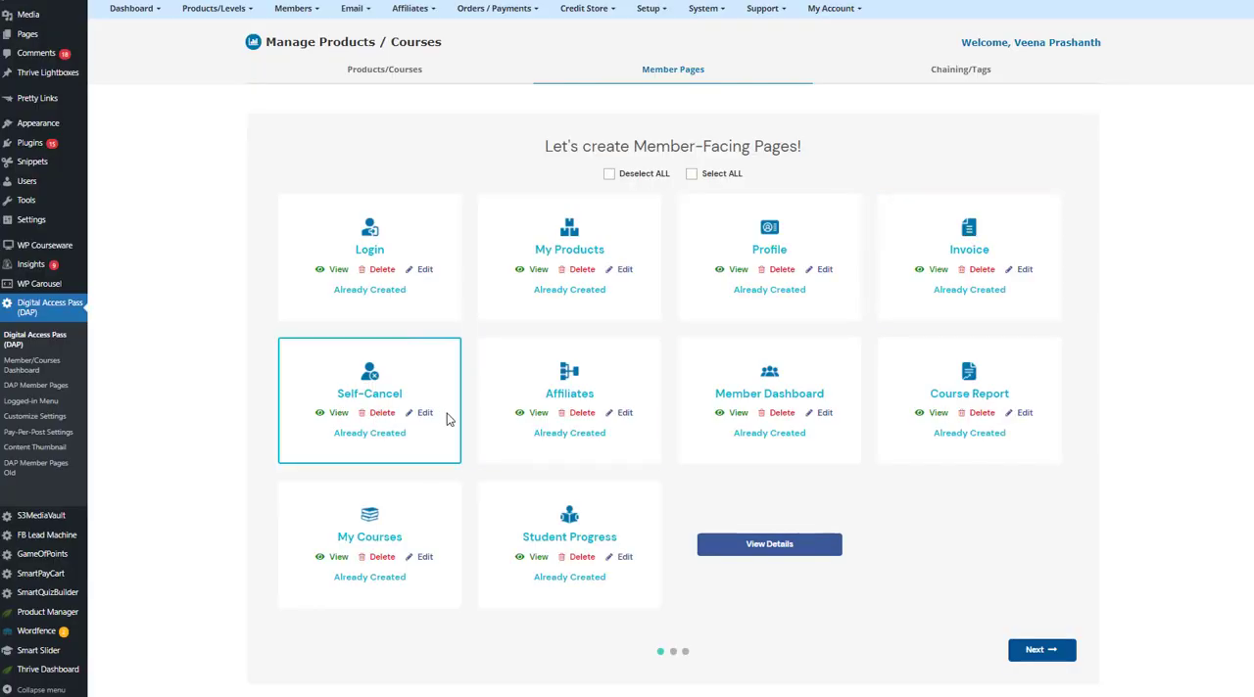
Open the Self-Cancel page's edit list in a separate view and open the mcancel Cancellation entry for editing.
right_click(425, 416)
click(431, 422)
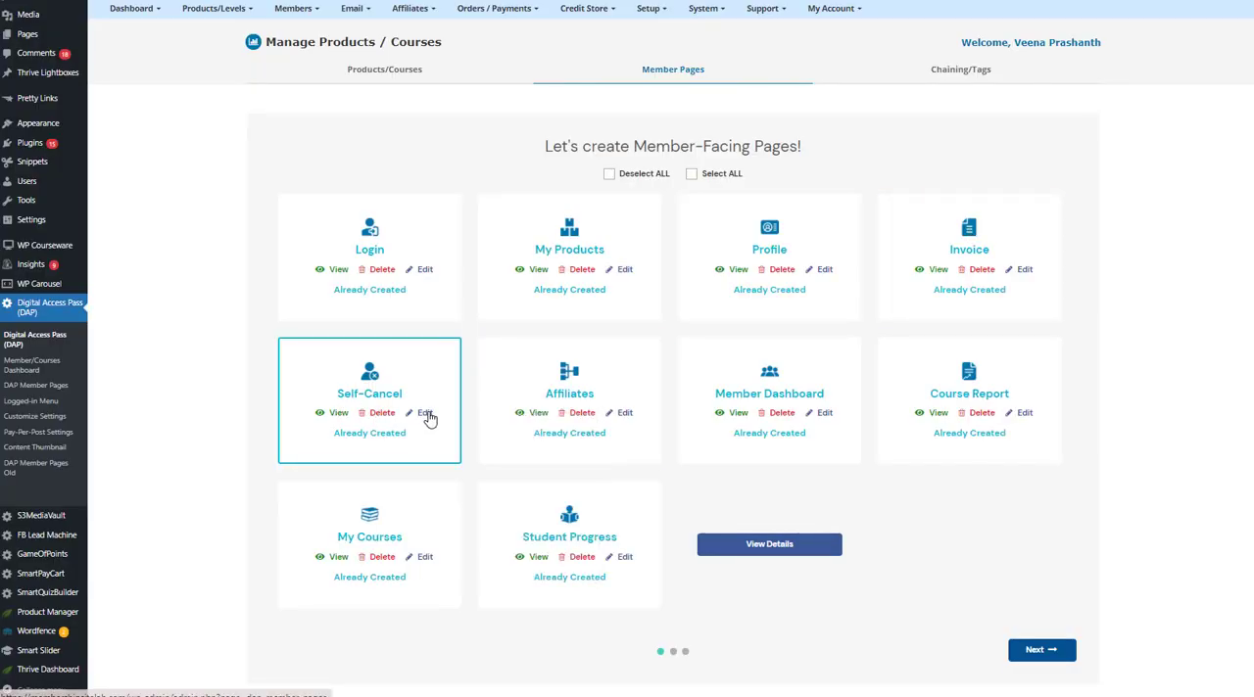
click(426, 415)
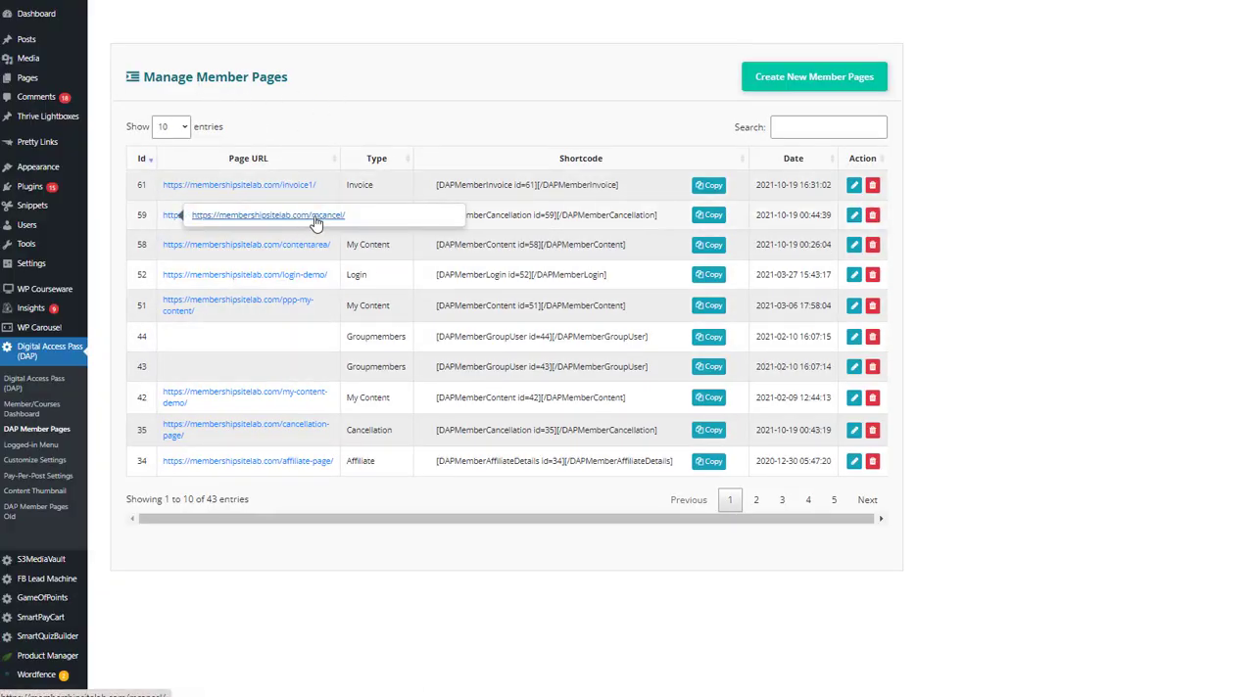
click(854, 215)
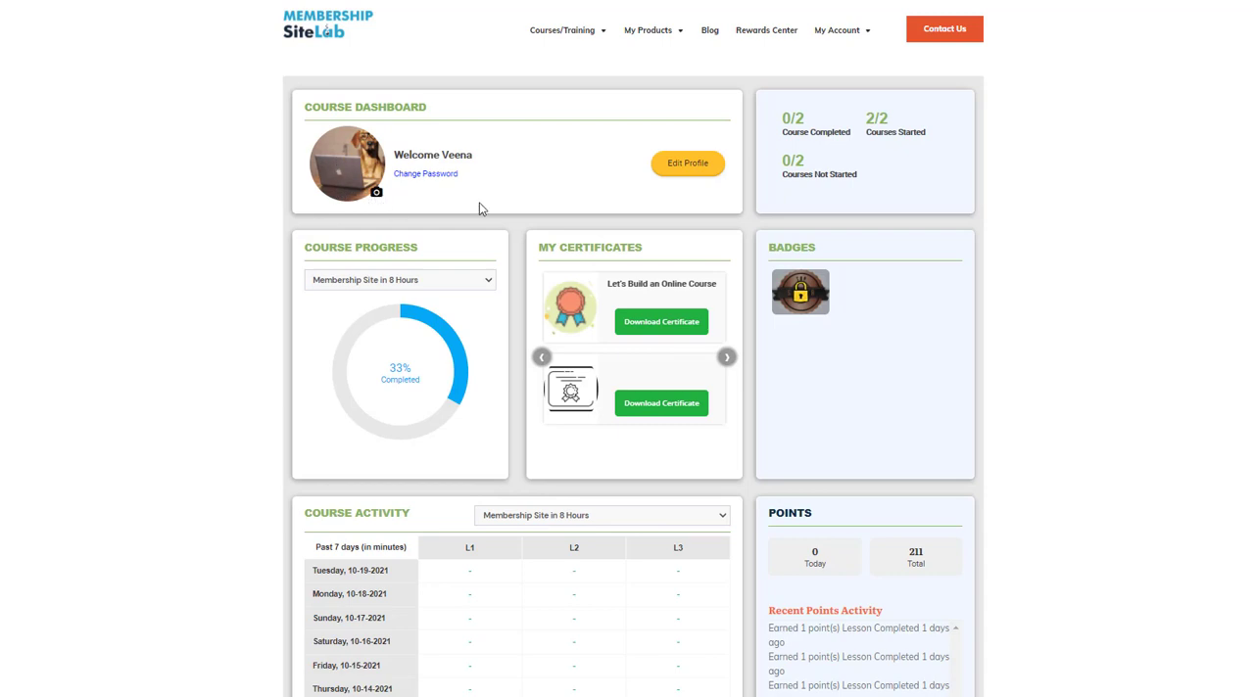
Show the progress of the How to Setup Maian Support course in the live course report and browse to further certificates.
click(436, 283)
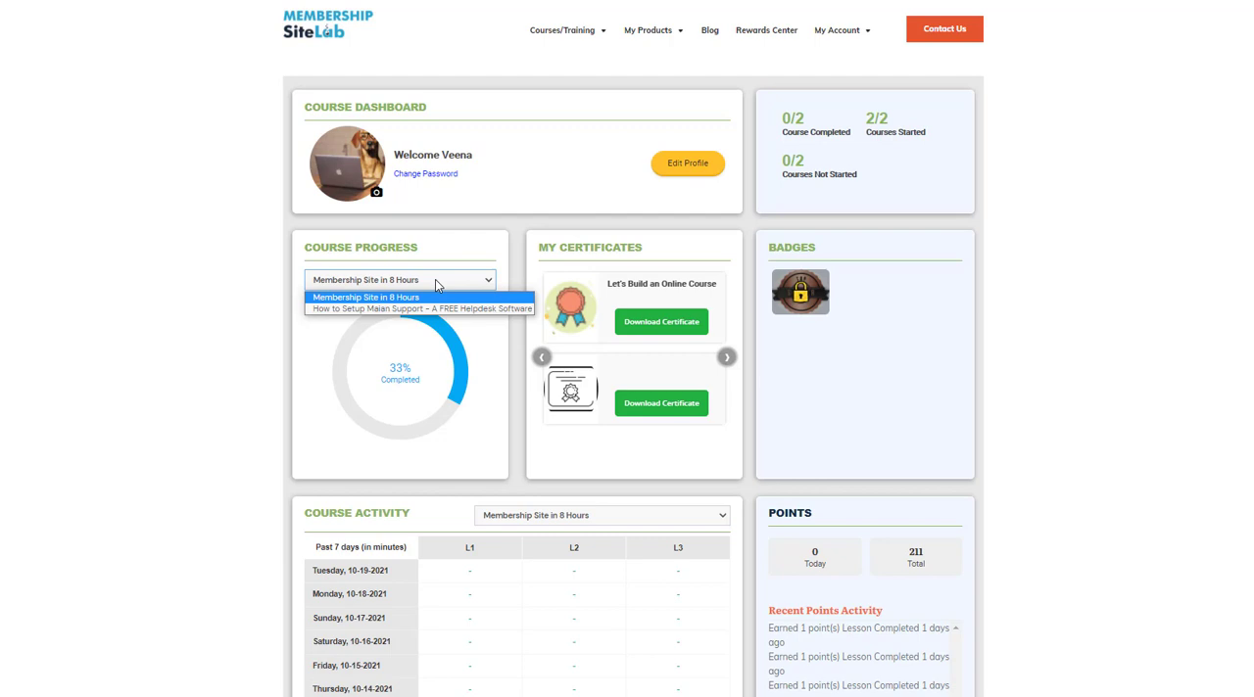
click(336, 310)
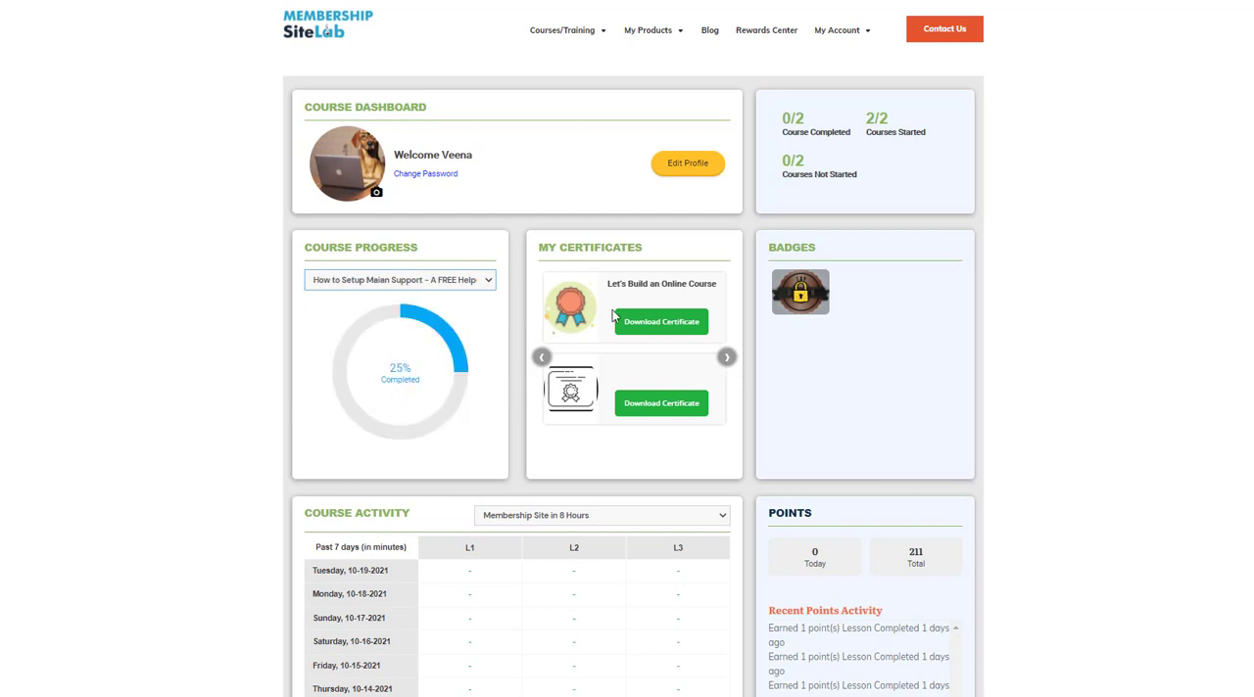
click(724, 359)
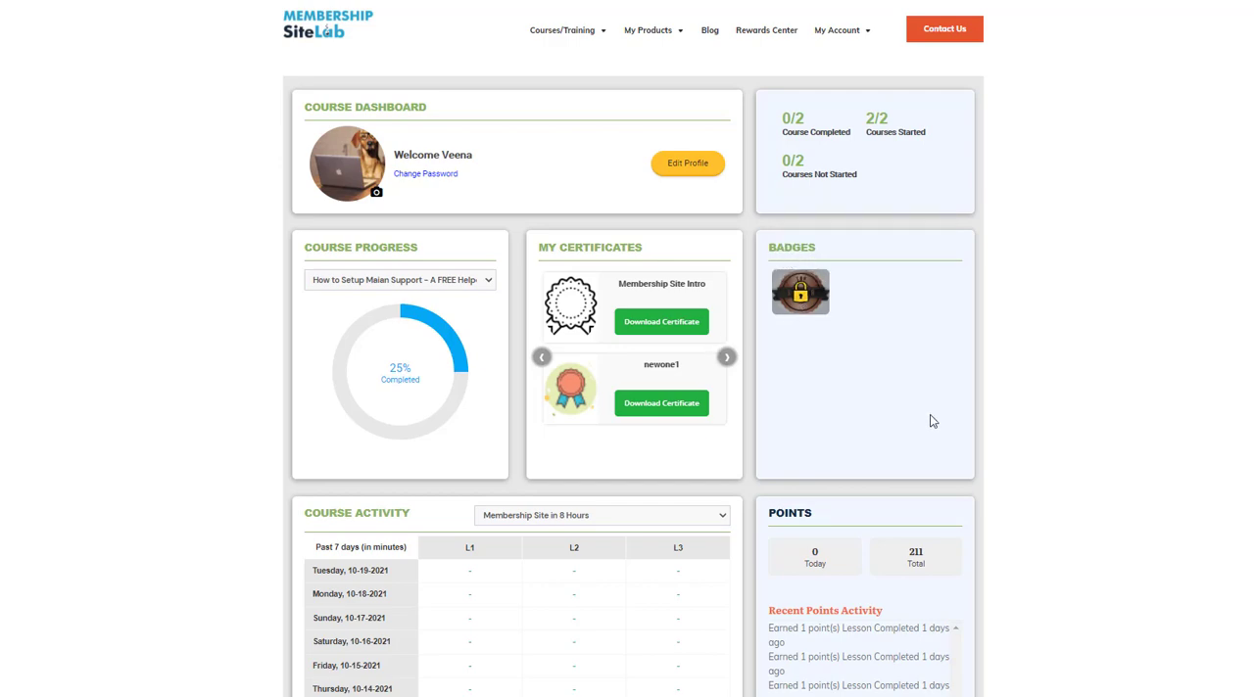
Show the last seven days of Course Activity for How to Setup Maian Support – A FREE Helpdesk Software.
scroll(932, 421, down, 3)
click(552, 291)
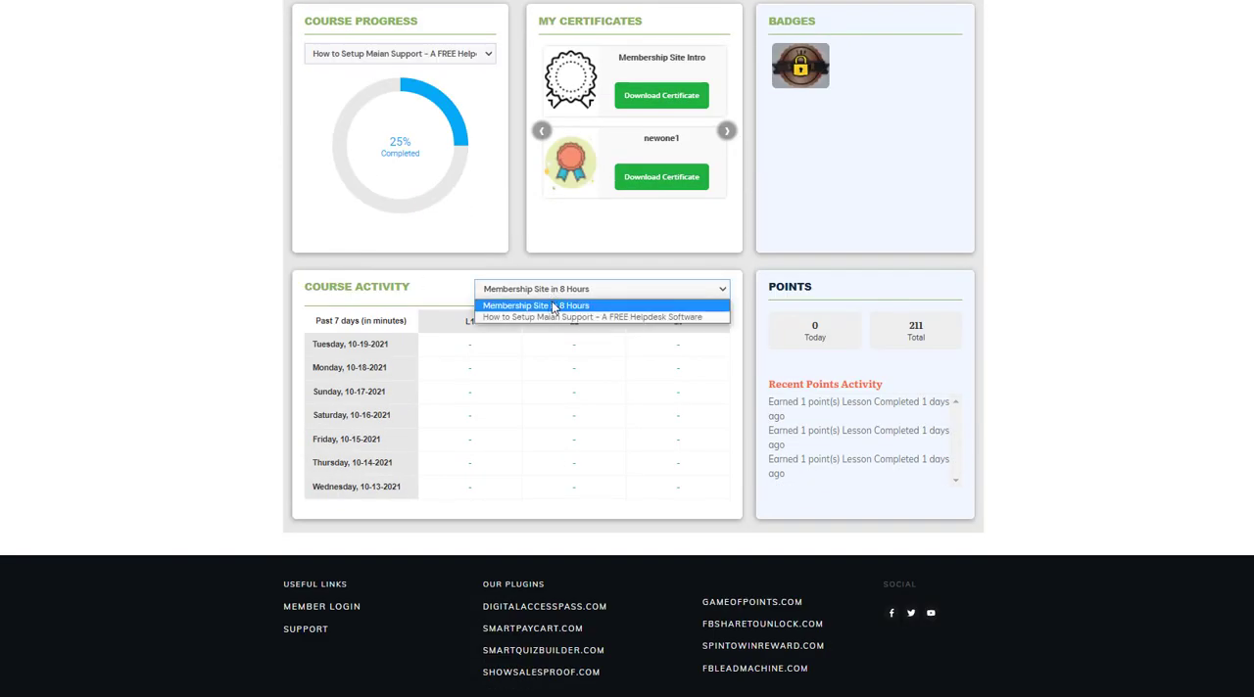
click(523, 318)
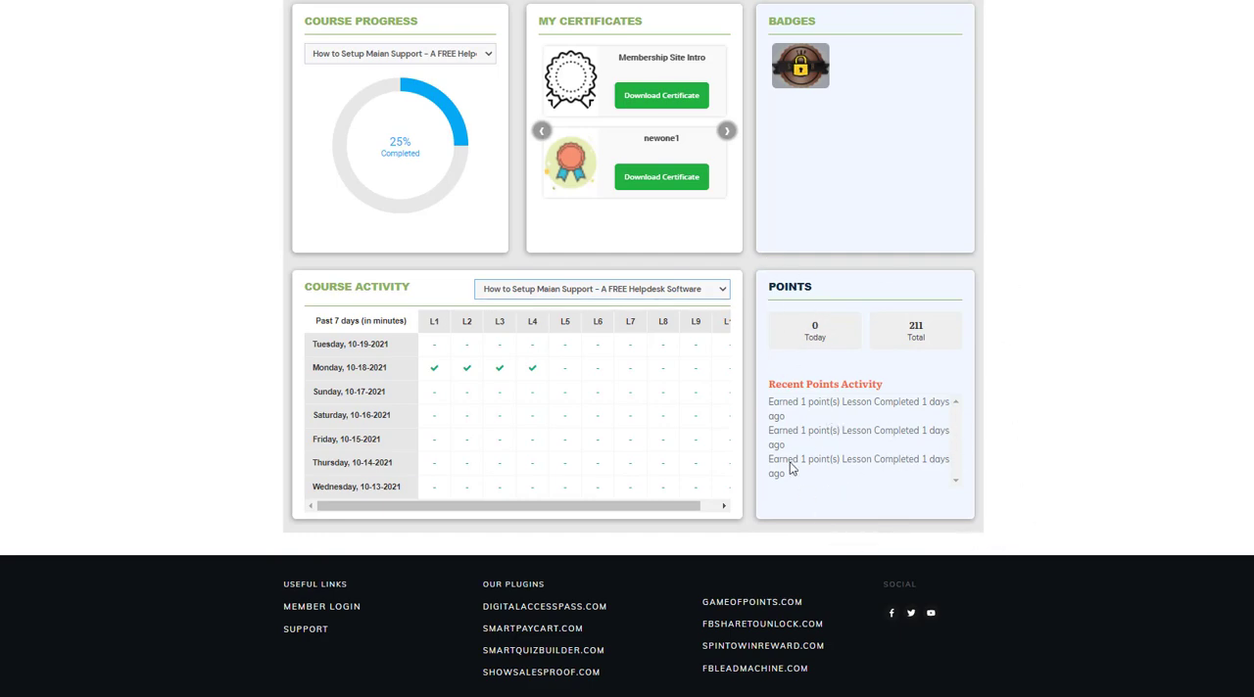
scroll(45, 274, up, 3)
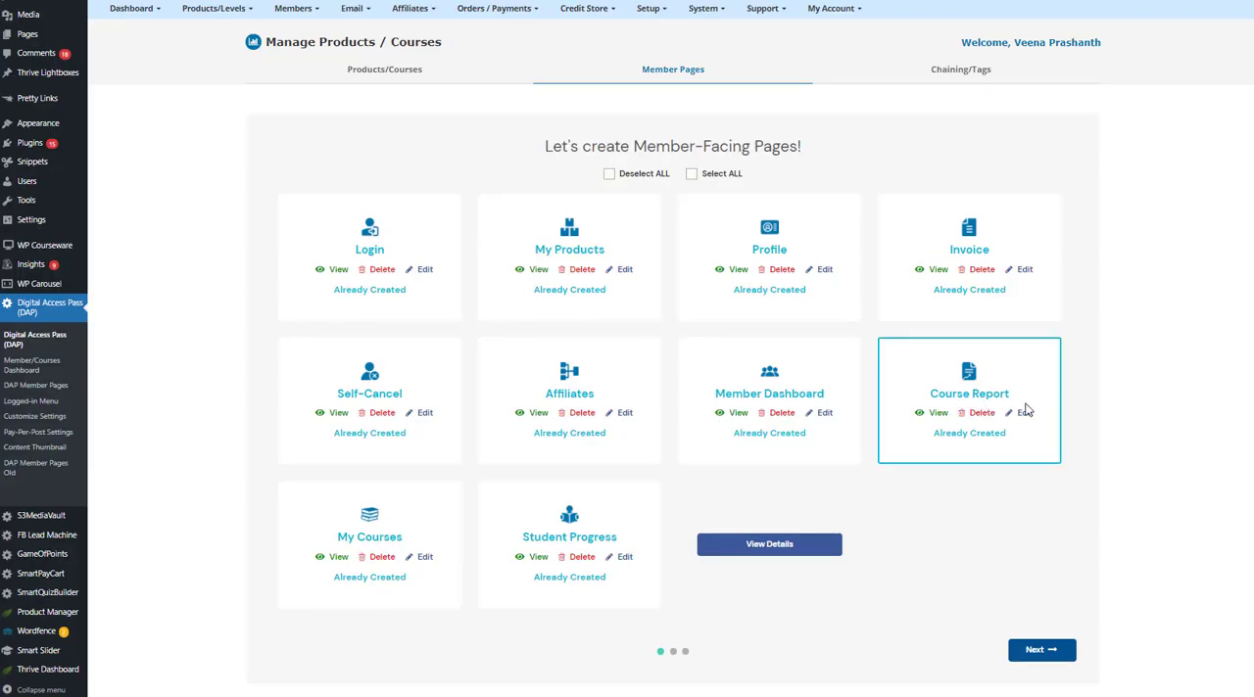
Open the Course Report page for editing and copy its Course Dashboard shortcode.
click(1024, 414)
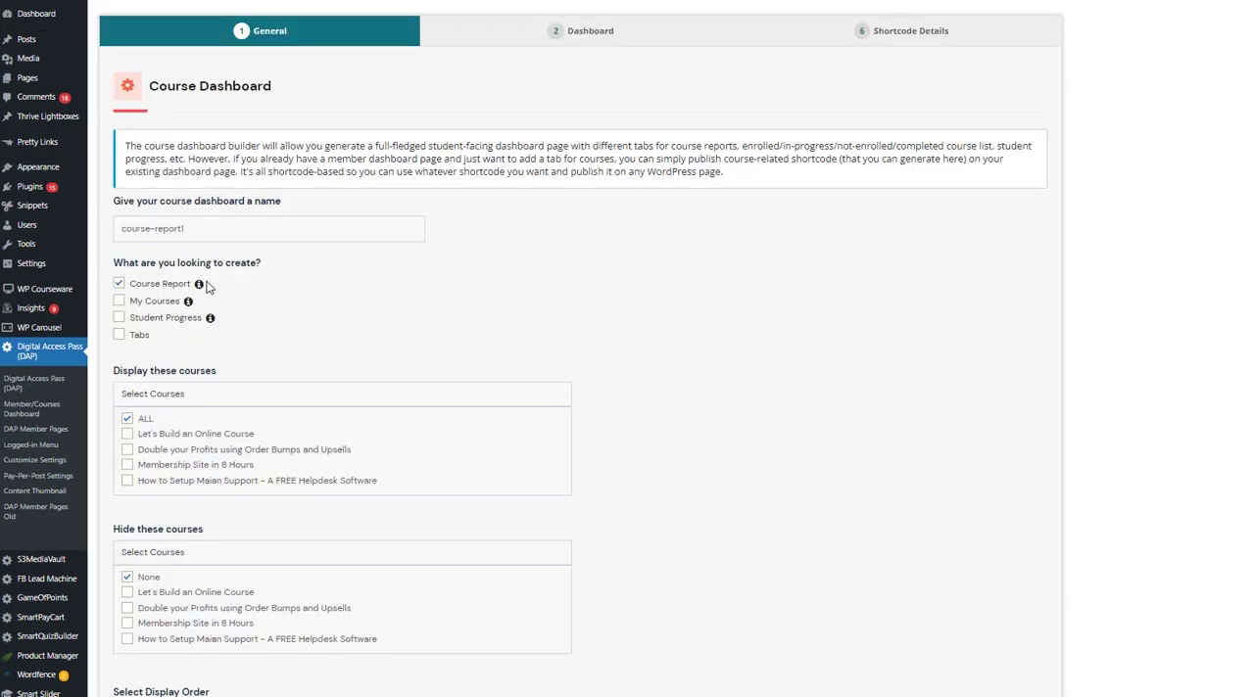
click(931, 39)
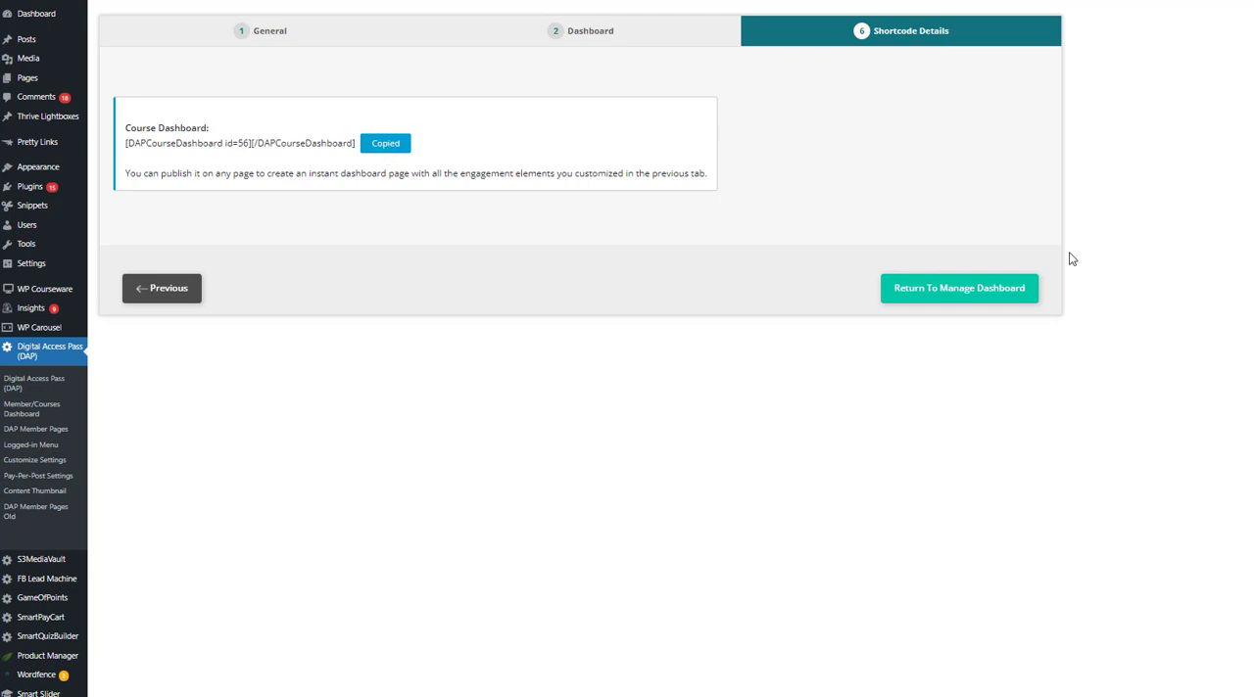
click(386, 145)
Review the course-report1 dashboard's general settings and section layout, and open the Template Customizer options.
click(576, 36)
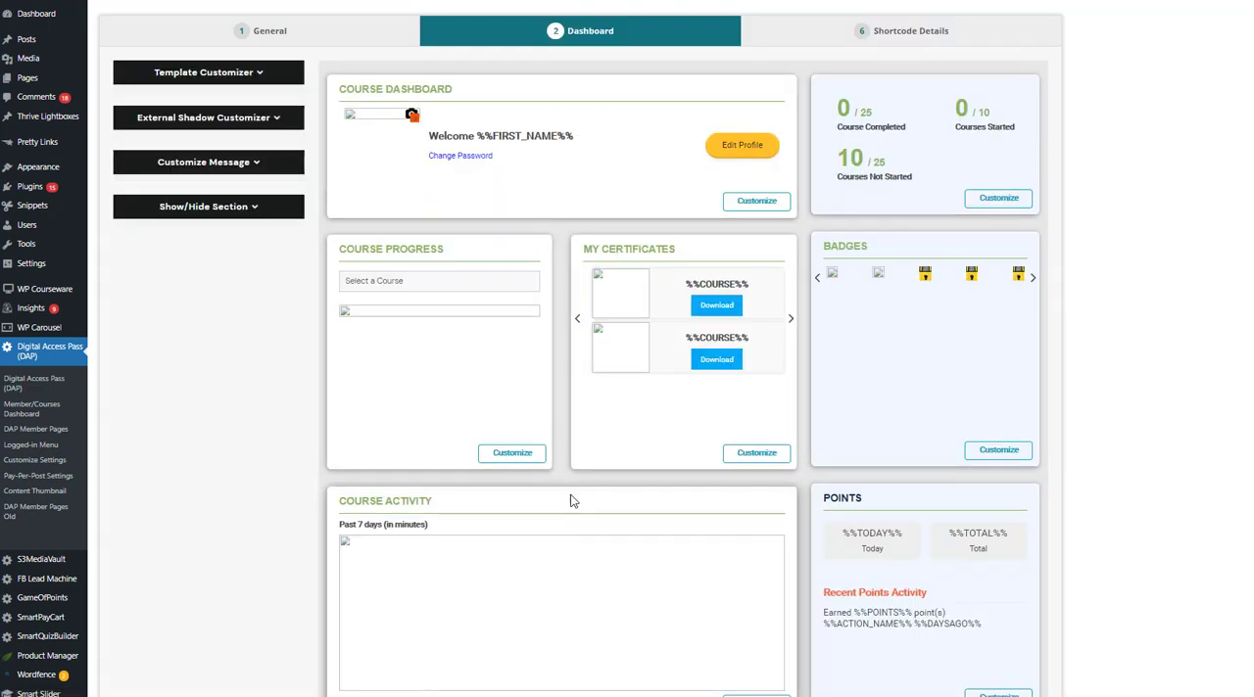
click(350, 43)
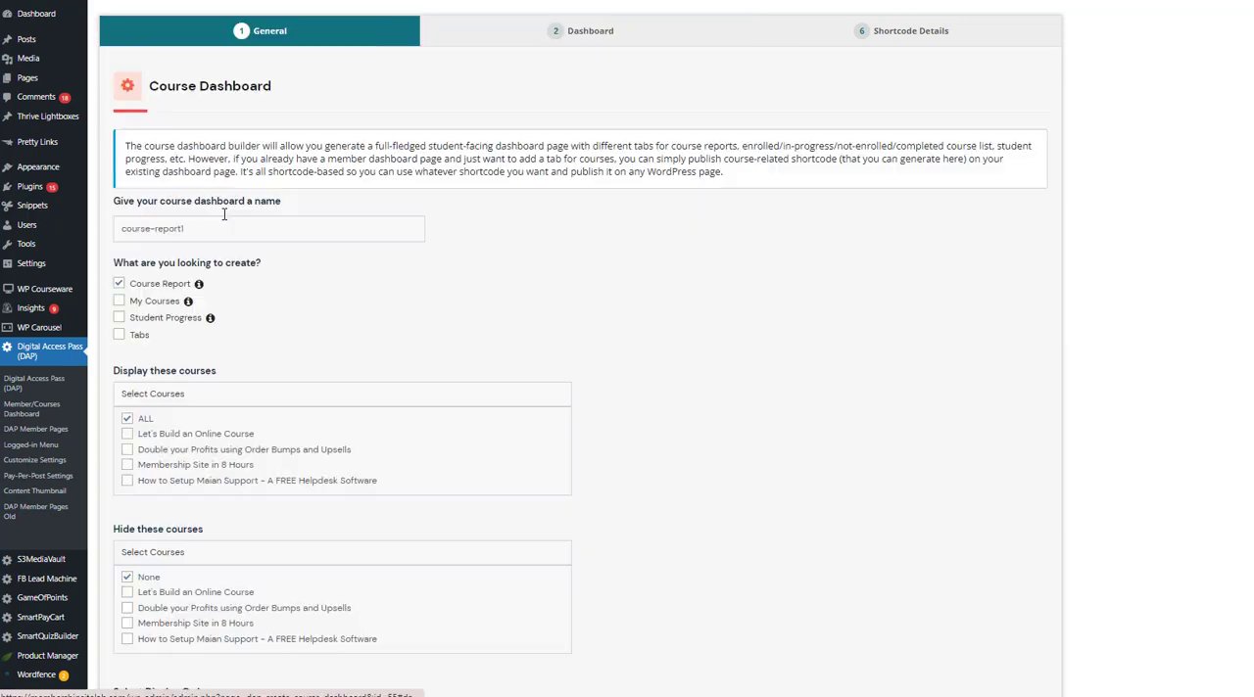
scroll(159, 321, down, 1)
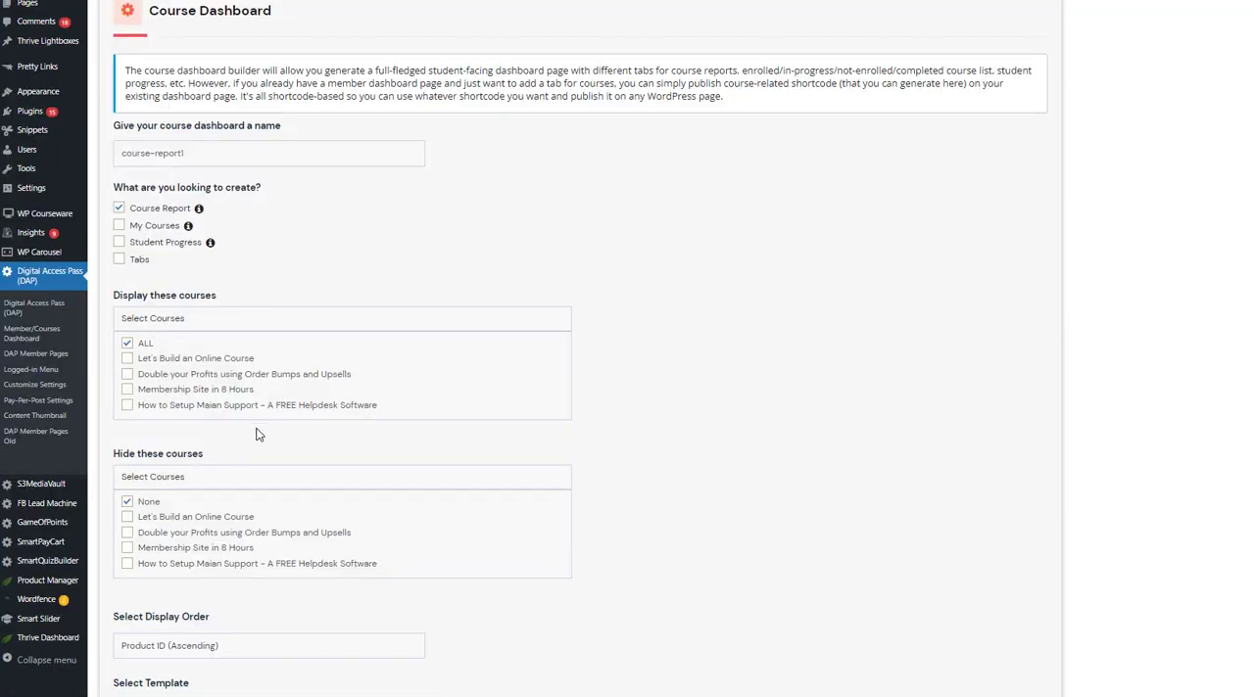
scroll(400, 493, down, 2)
scroll(432, 118, up, 3)
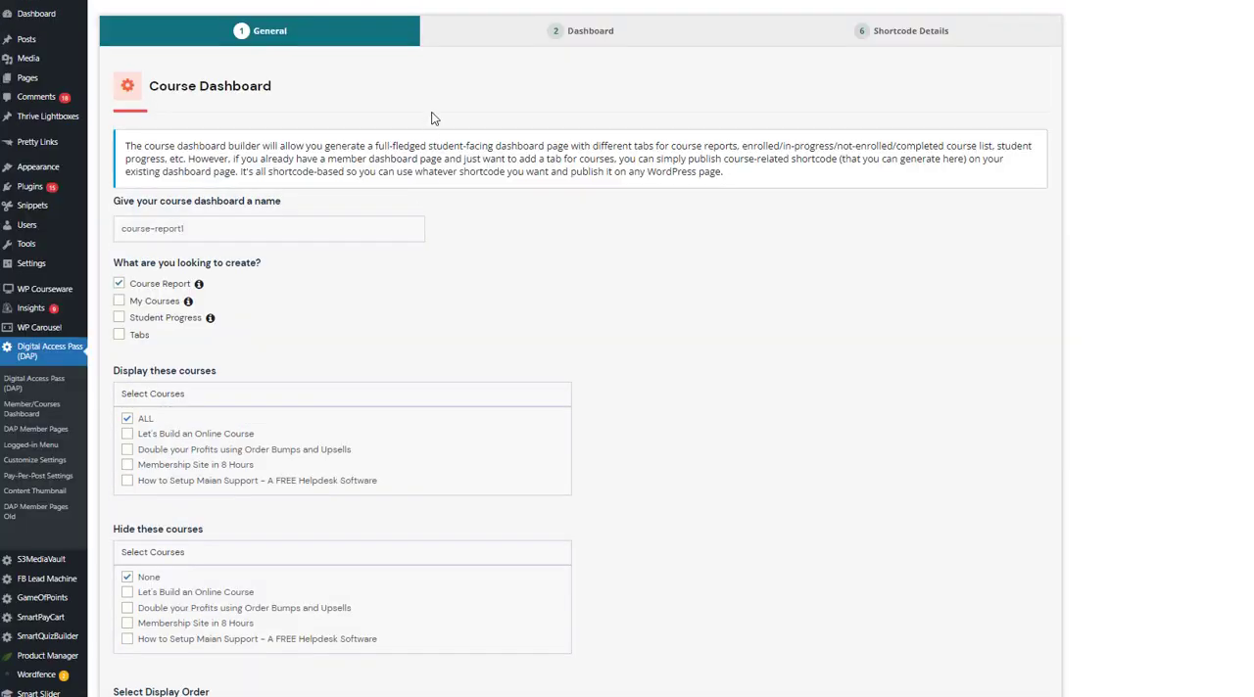
click(559, 43)
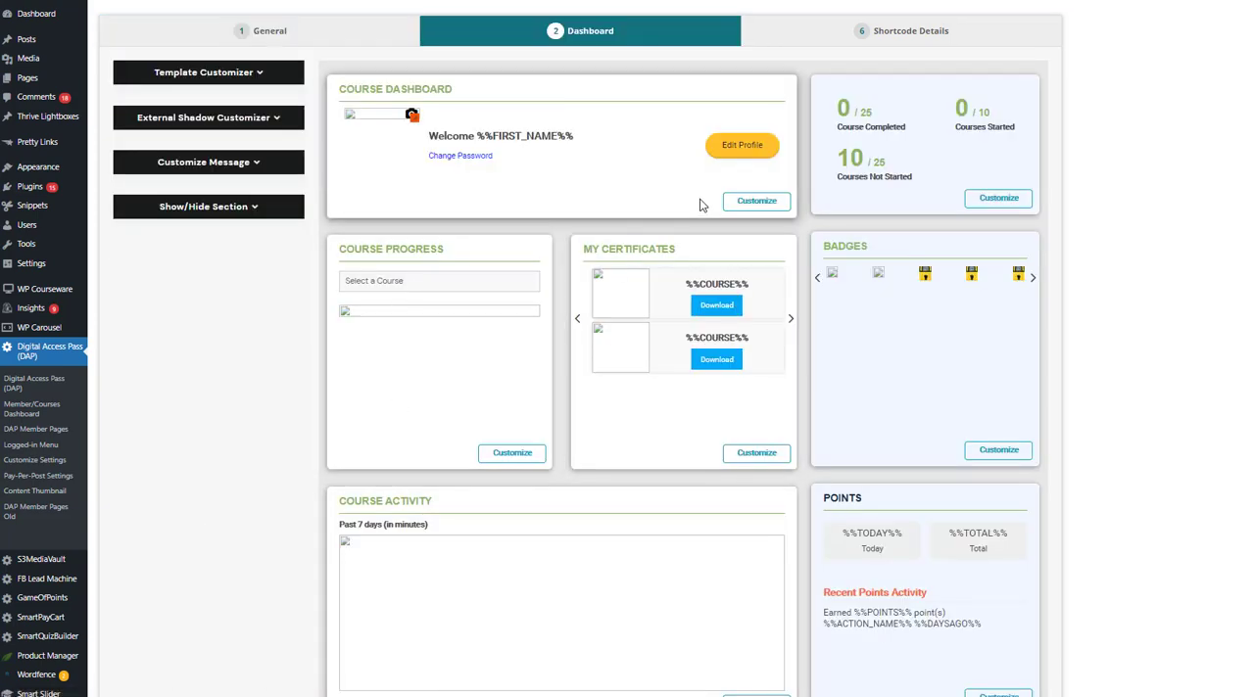
click(260, 75)
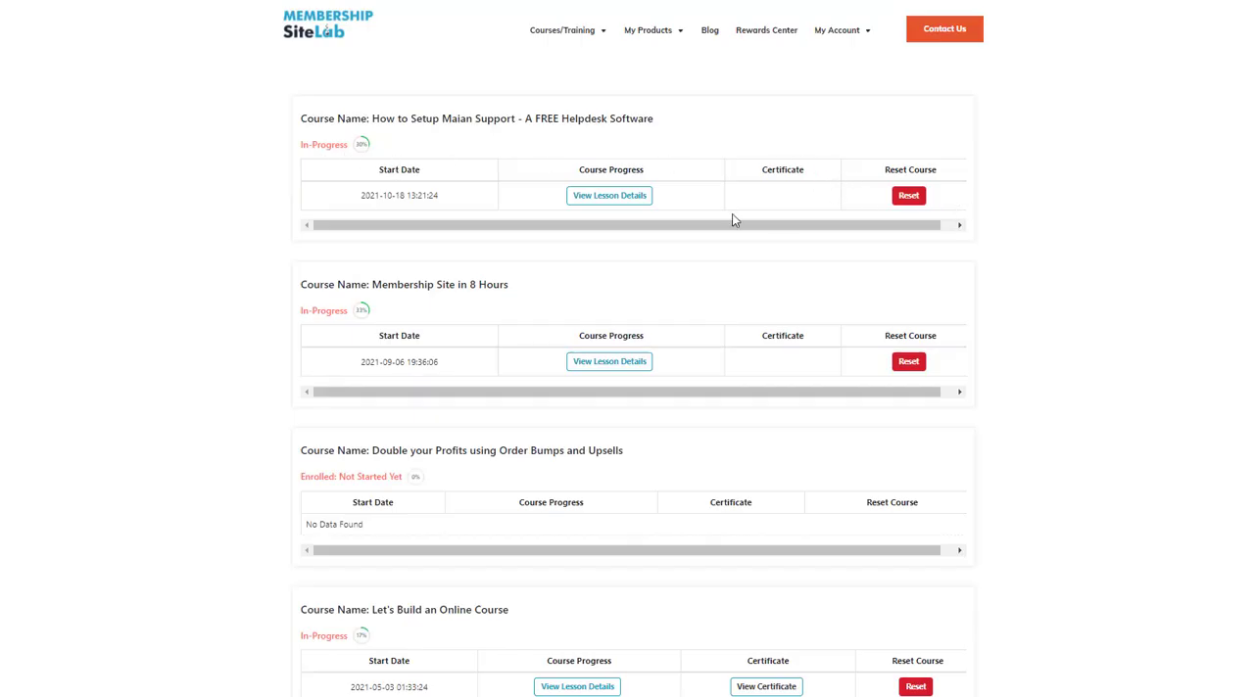
Show the lesson details for How to Setup Maian Support on the live courses page and look through its modules.
click(612, 201)
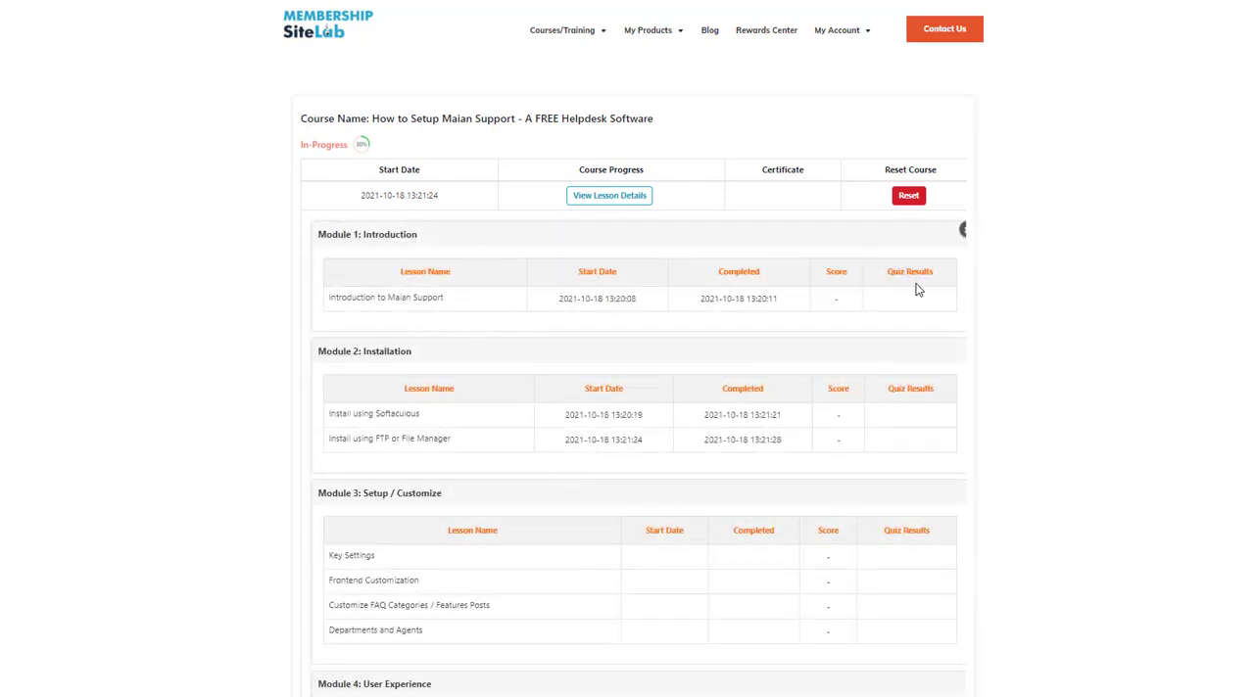
scroll(705, 551, down, 5)
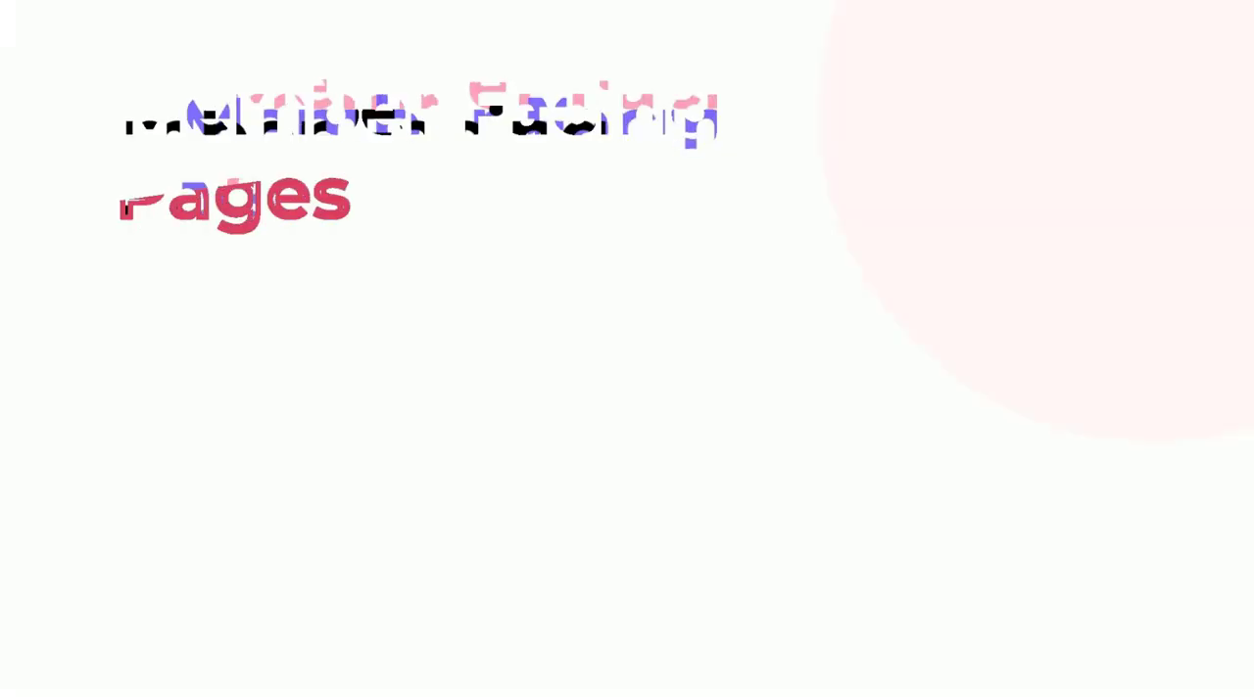